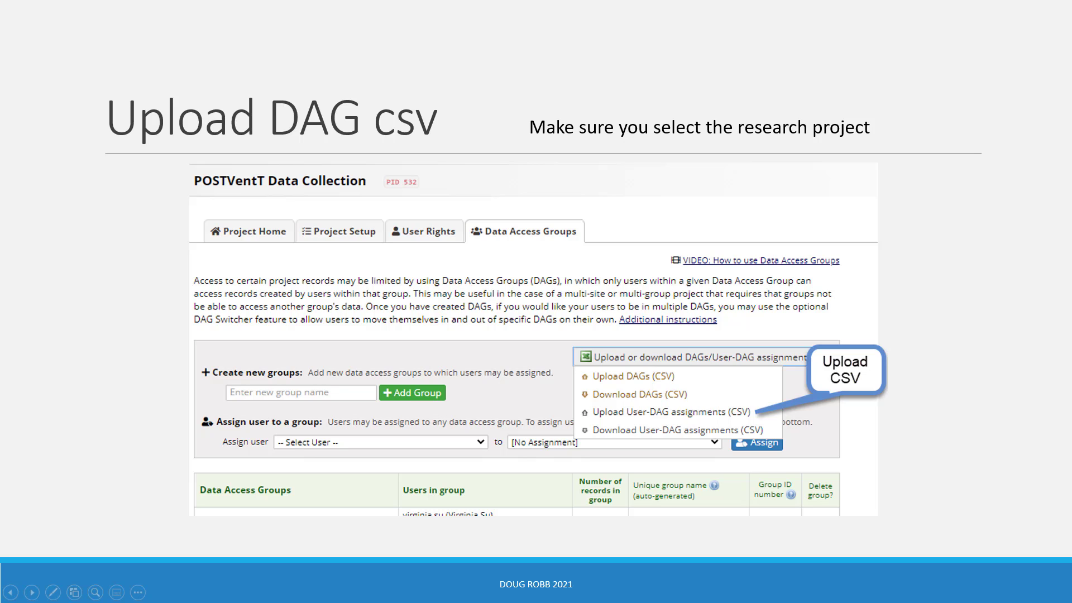
Advance to the closing slide of the presentation and end the slide show
key(Right)
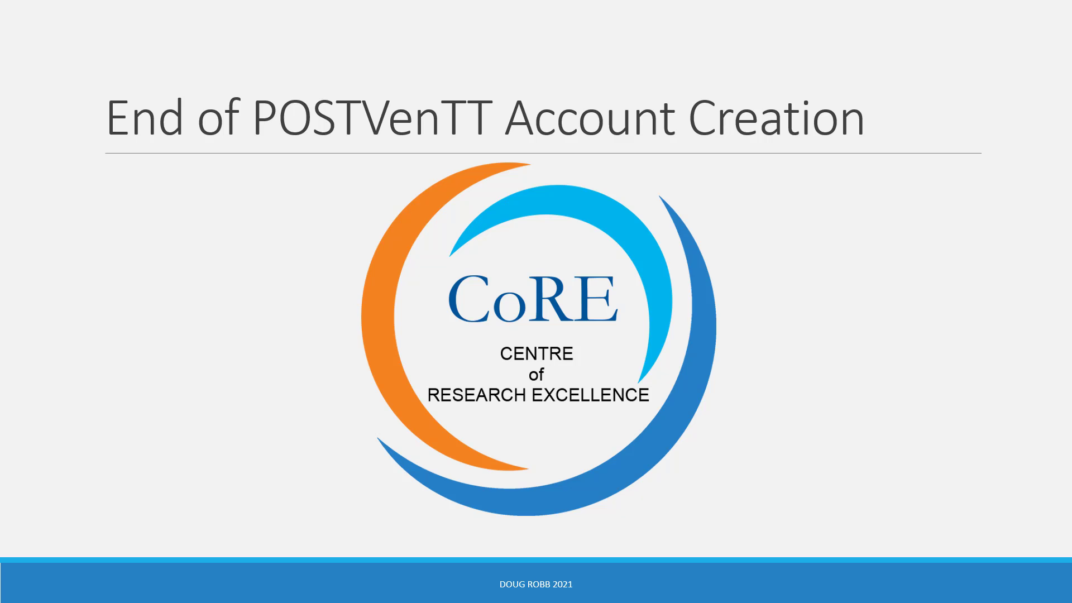
key(Escape)
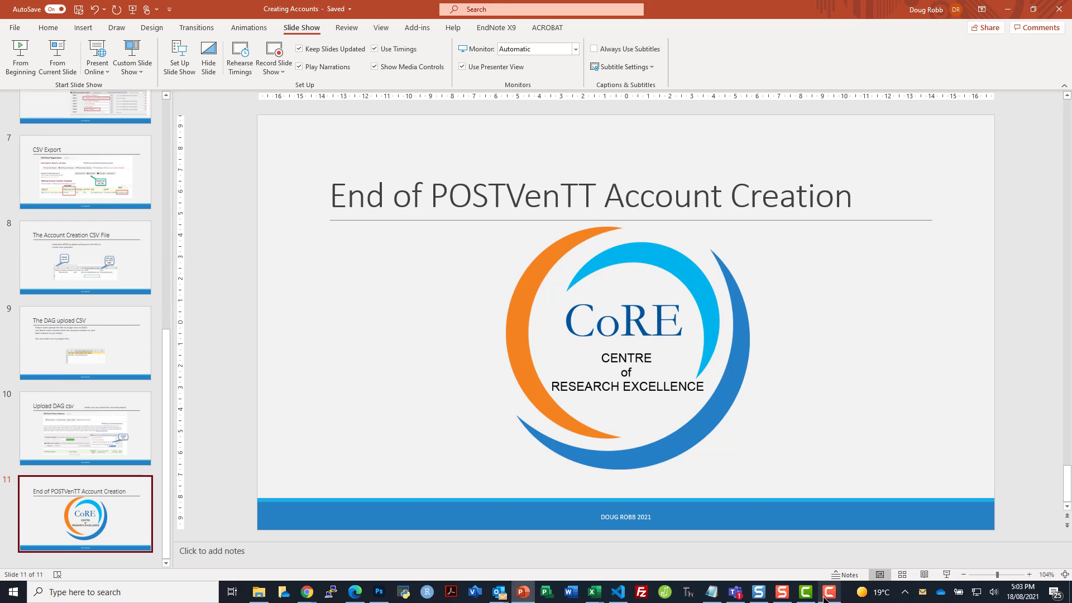
mouse_move(593, 598)
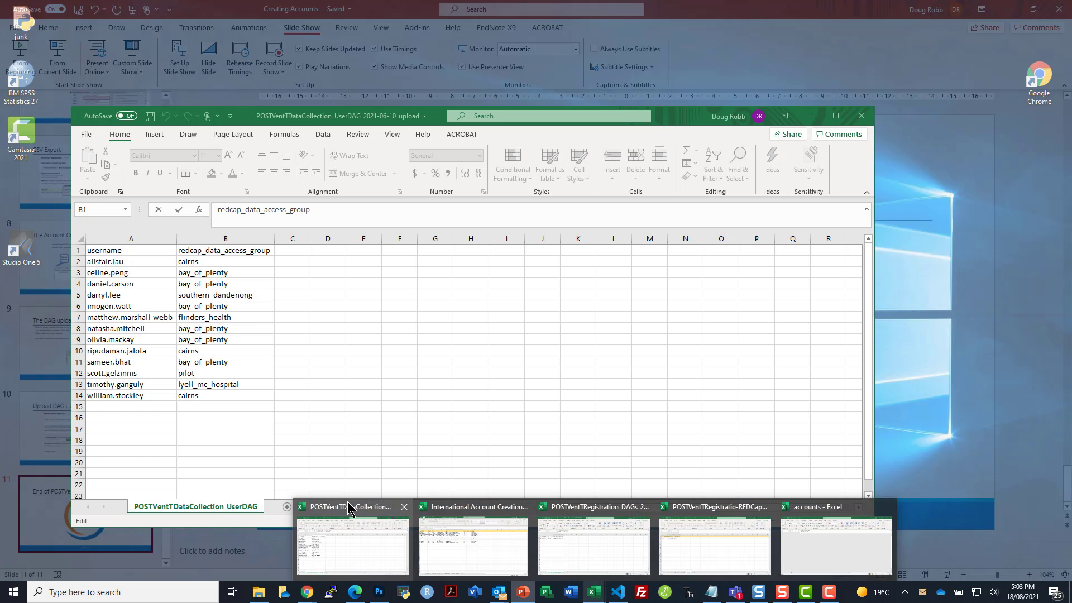
click(347, 501)
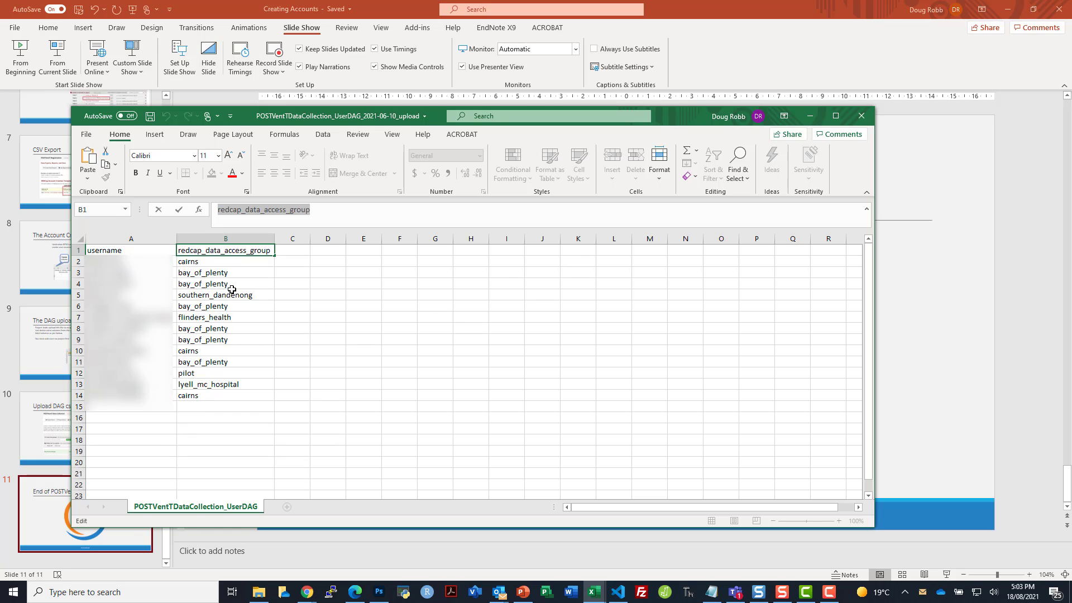
click(861, 116)
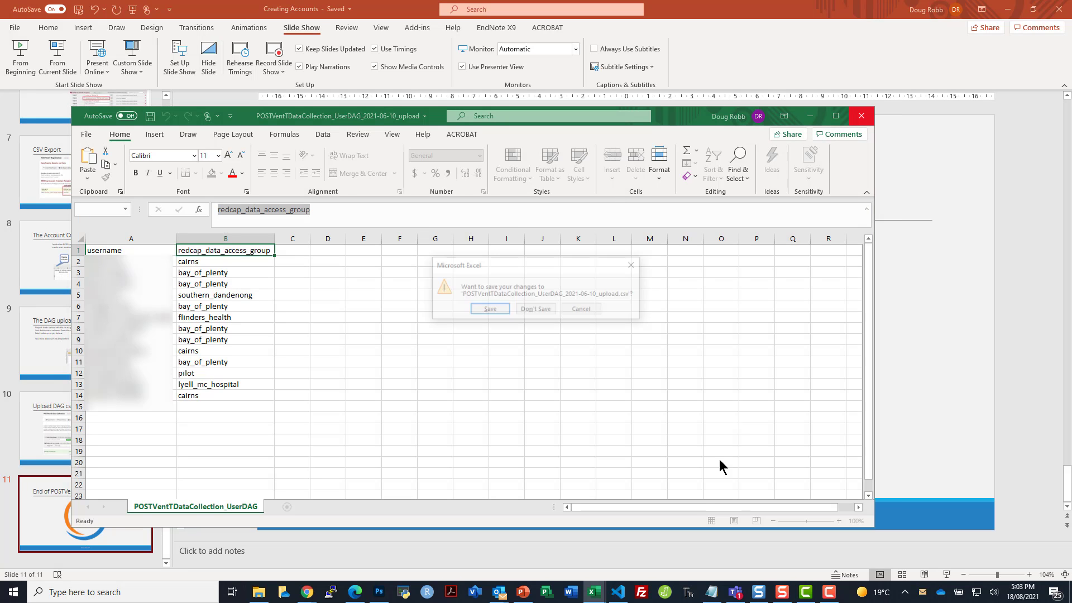
click(583, 309)
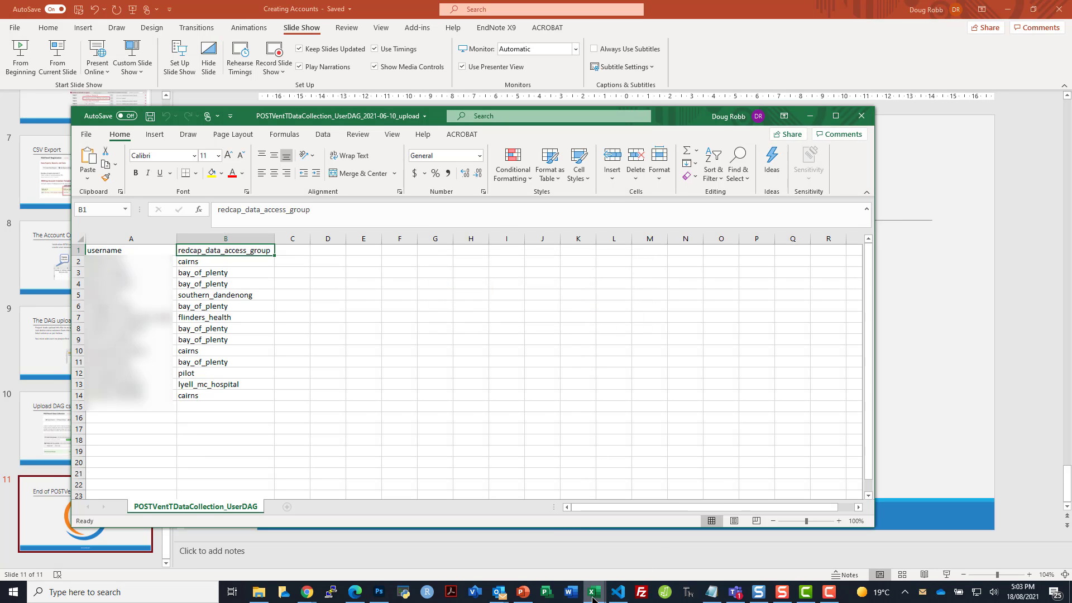
Switch to the International Account Creation Template workbook in Excel and review the Sponsor column on the Account Upload sheet
mouse_move(593, 598)
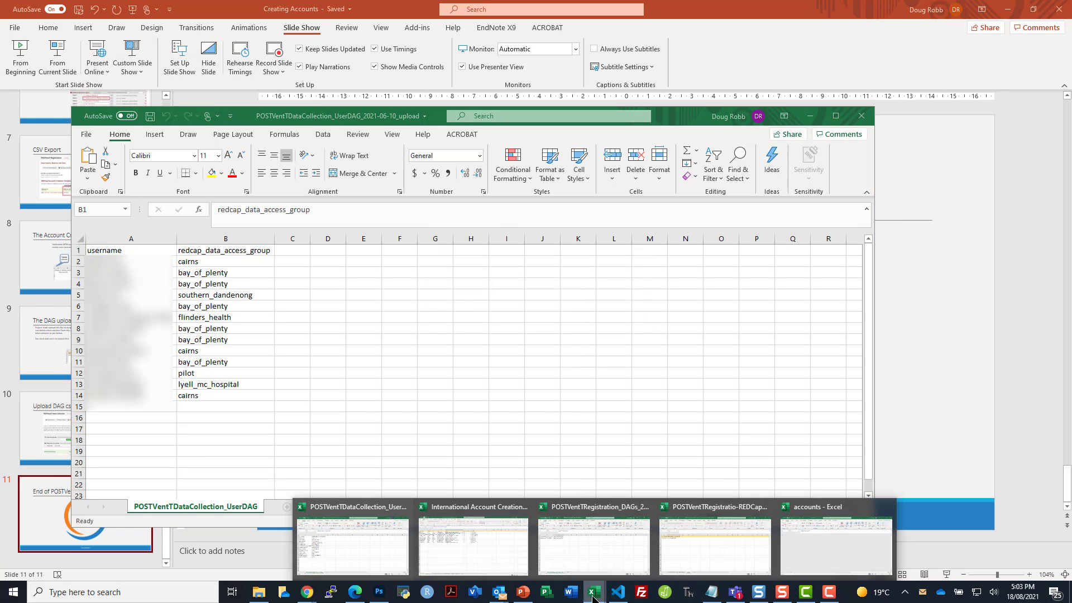
click(461, 510)
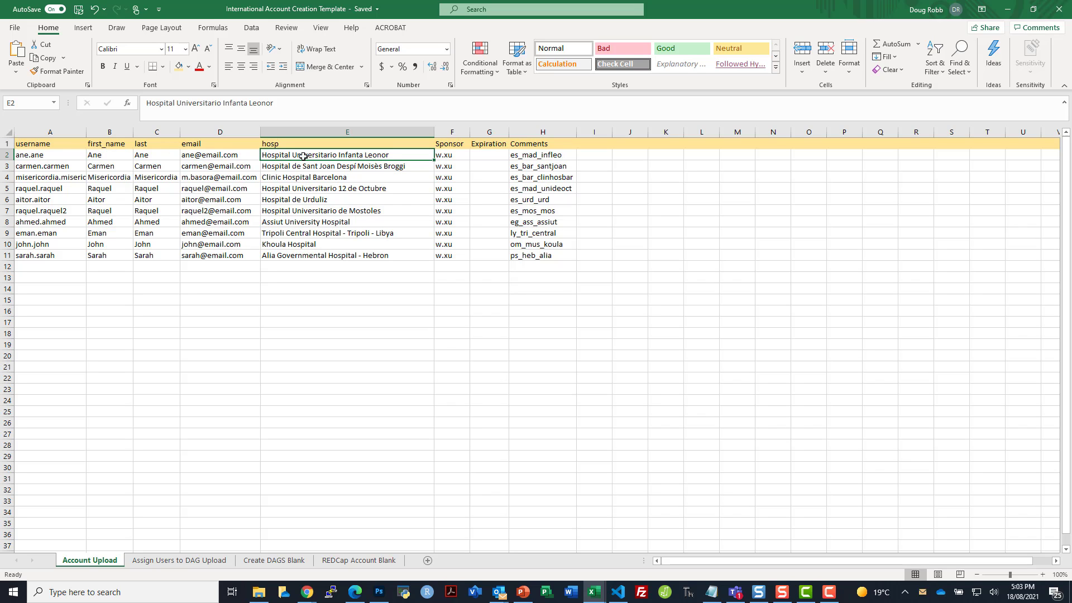
click(455, 133)
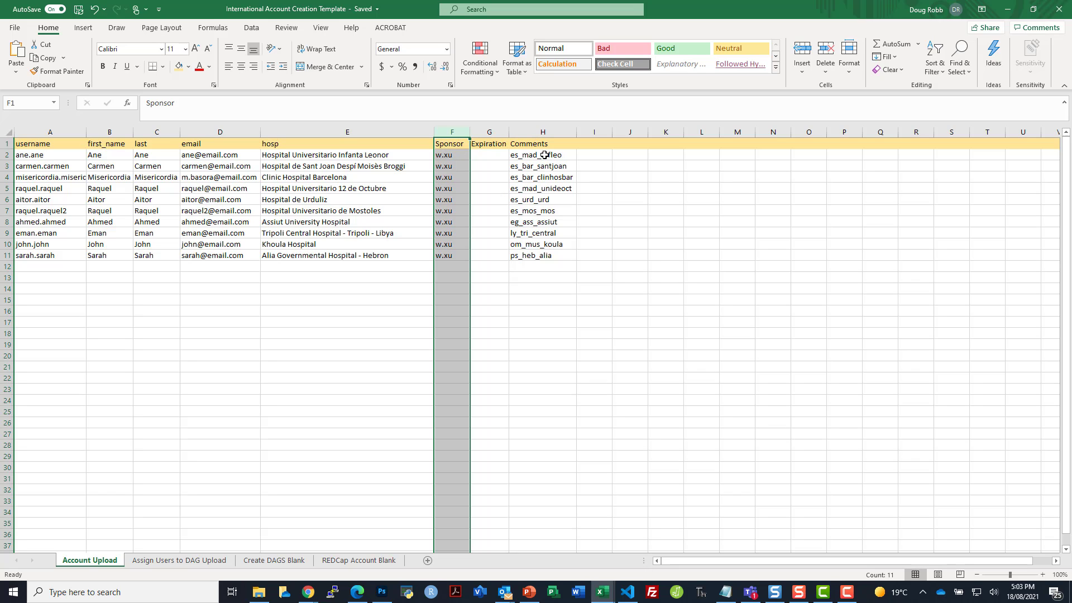
Examine the data access group codes in the Comments column, row by row from the heading to row 11
click(537, 144)
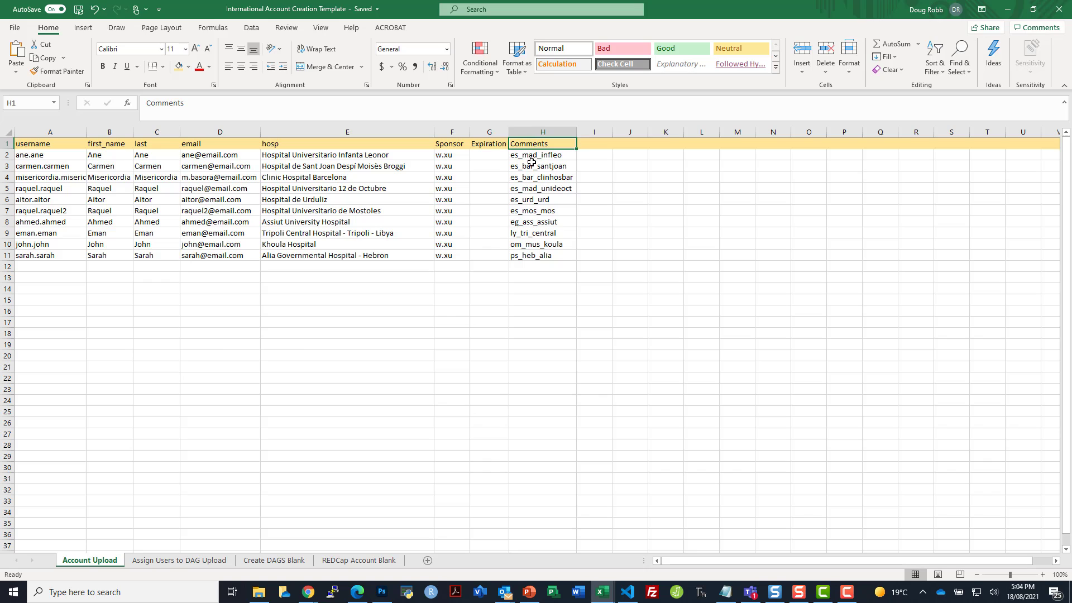
click(531, 156)
click(531, 167)
click(528, 177)
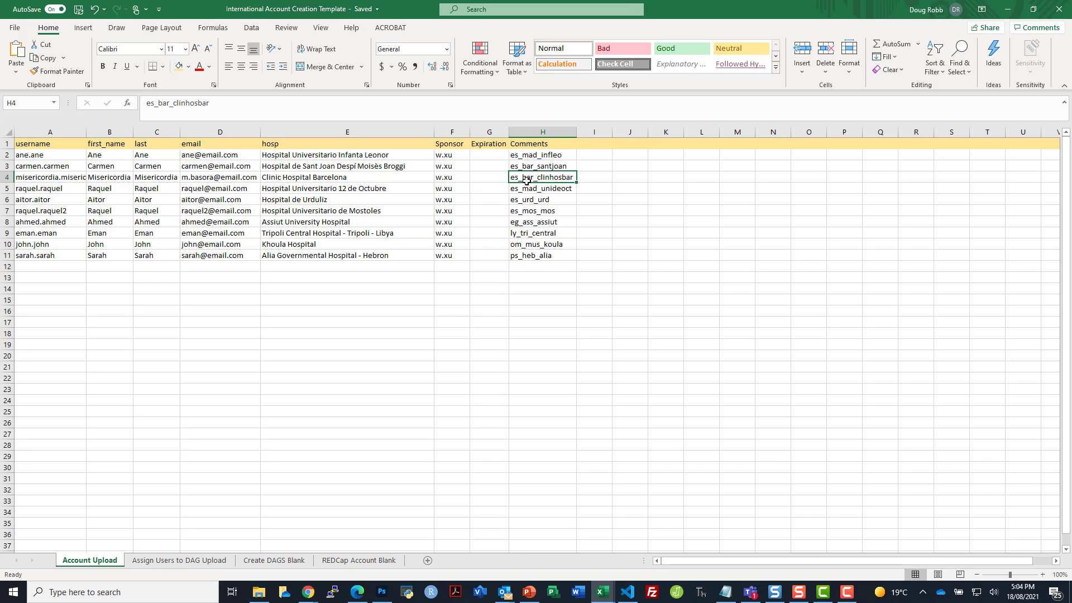
click(524, 188)
click(523, 201)
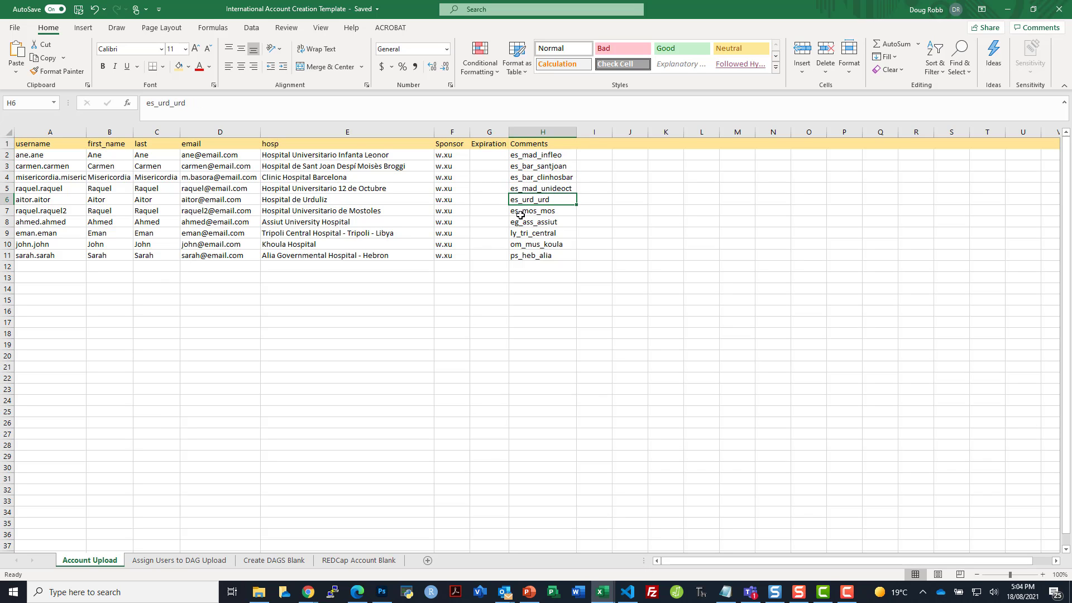
click(520, 214)
click(521, 224)
click(521, 235)
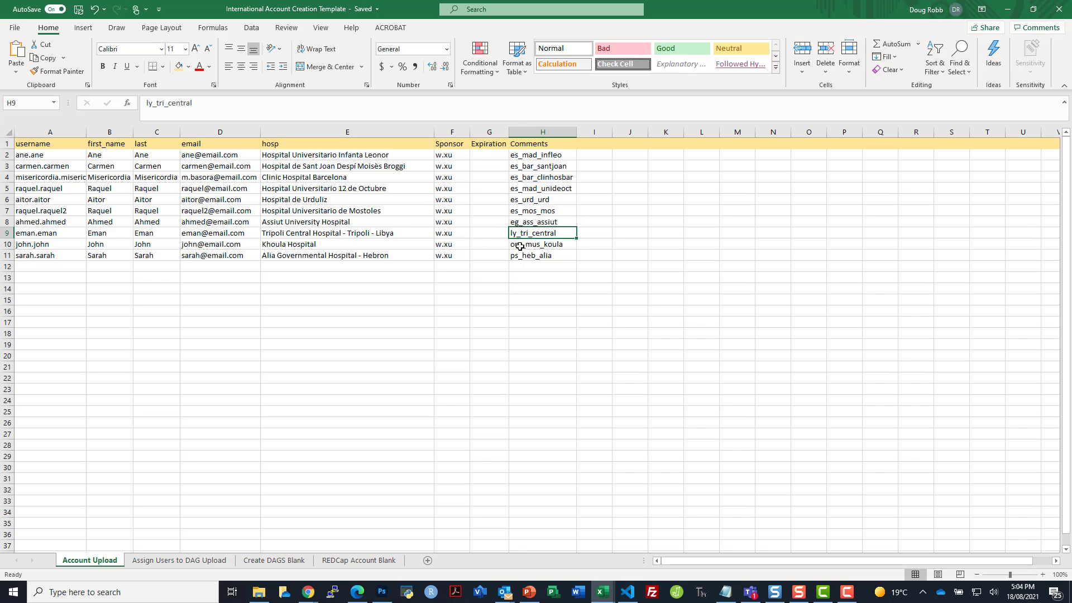
click(520, 246)
click(518, 255)
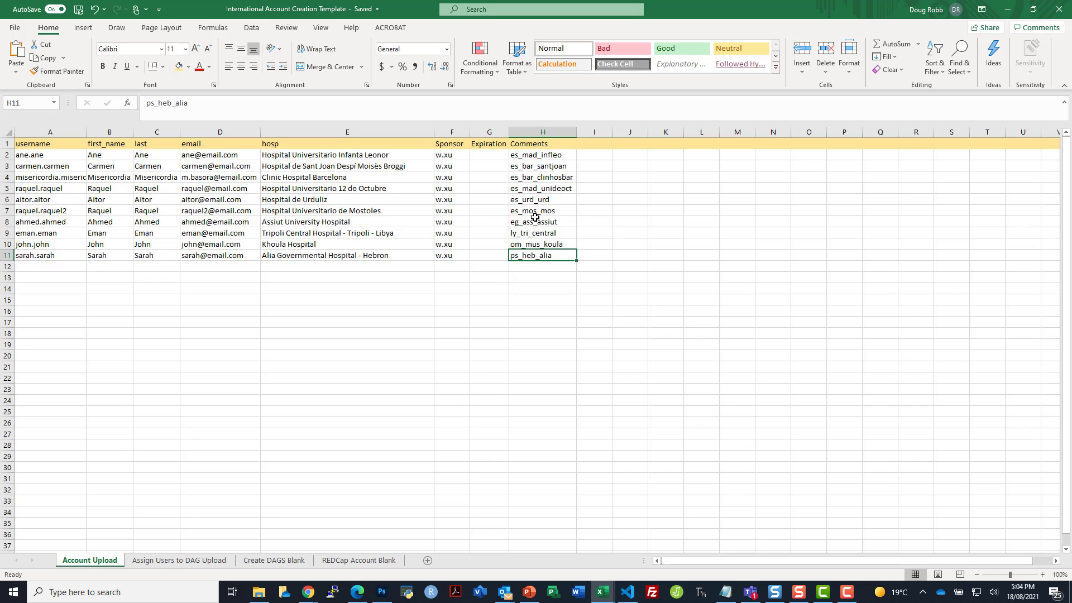
Compare the first hospital name with its Comments code, and go through the codes in rows 2 to 11 and back
click(310, 156)
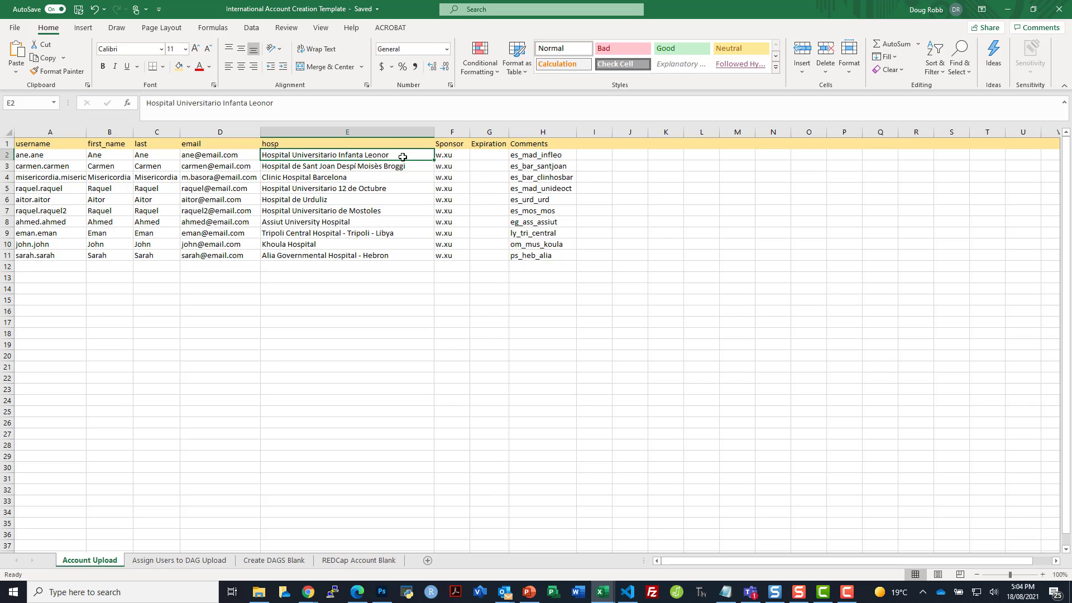
click(530, 156)
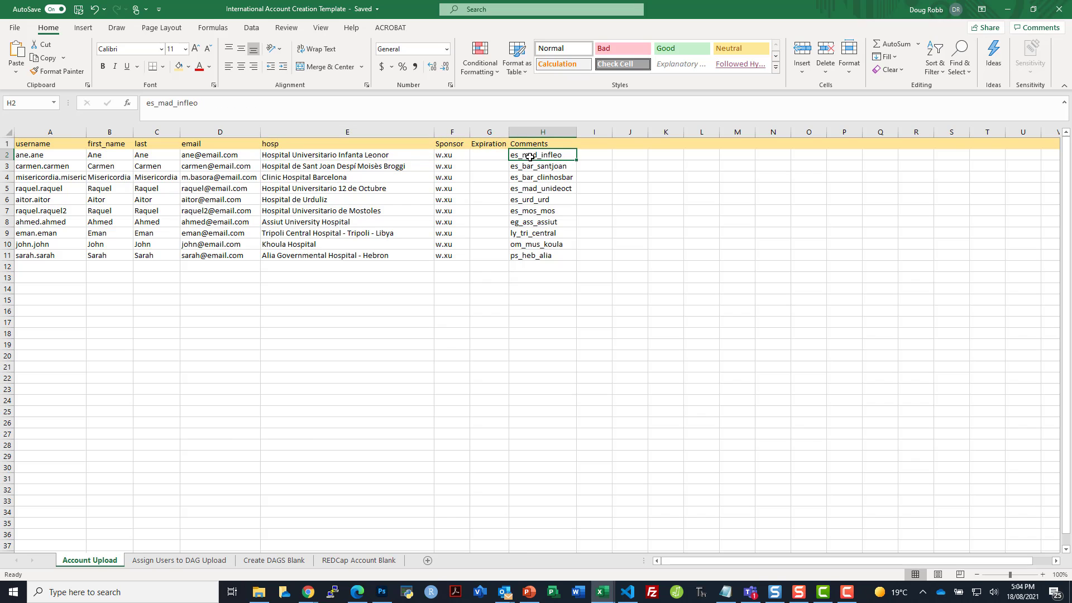
click(529, 166)
click(529, 178)
click(530, 189)
click(529, 199)
click(530, 211)
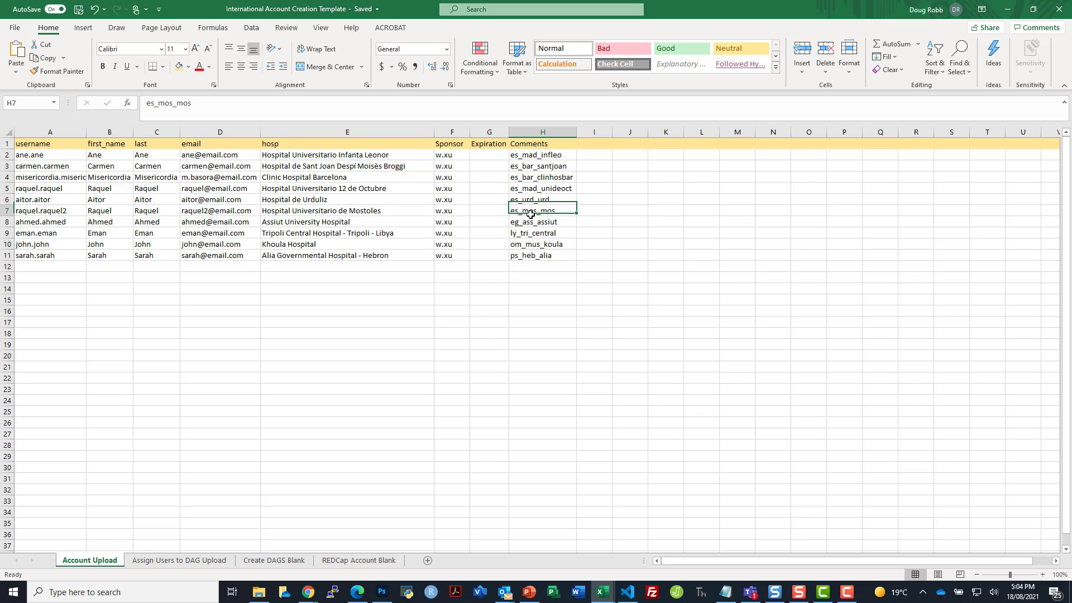
click(531, 222)
click(531, 233)
click(533, 245)
click(536, 255)
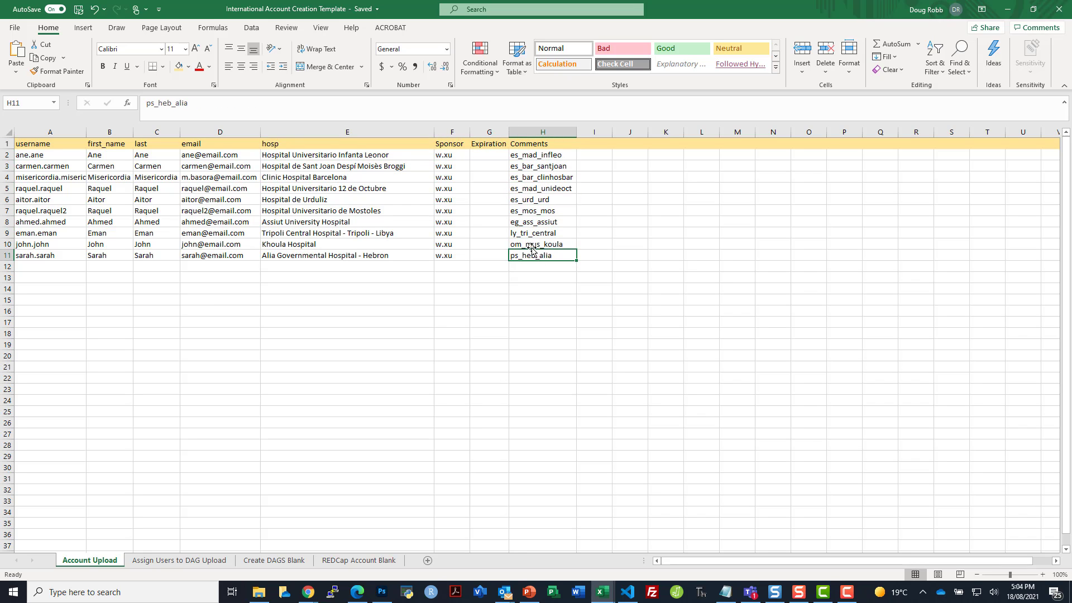
click(530, 246)
click(530, 235)
click(528, 224)
click(526, 213)
click(524, 200)
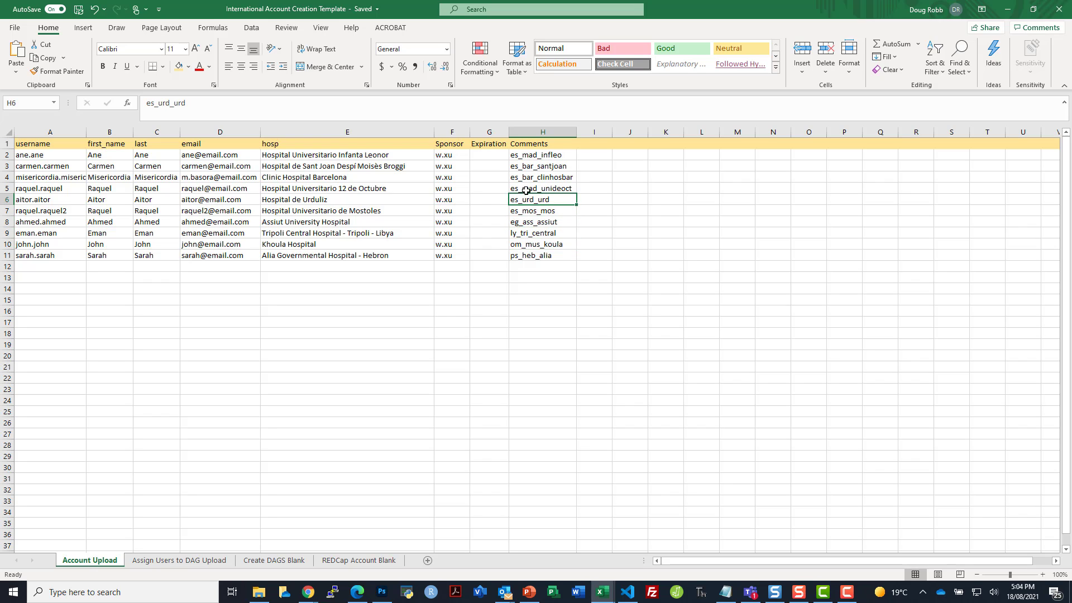
click(527, 189)
click(530, 177)
click(535, 167)
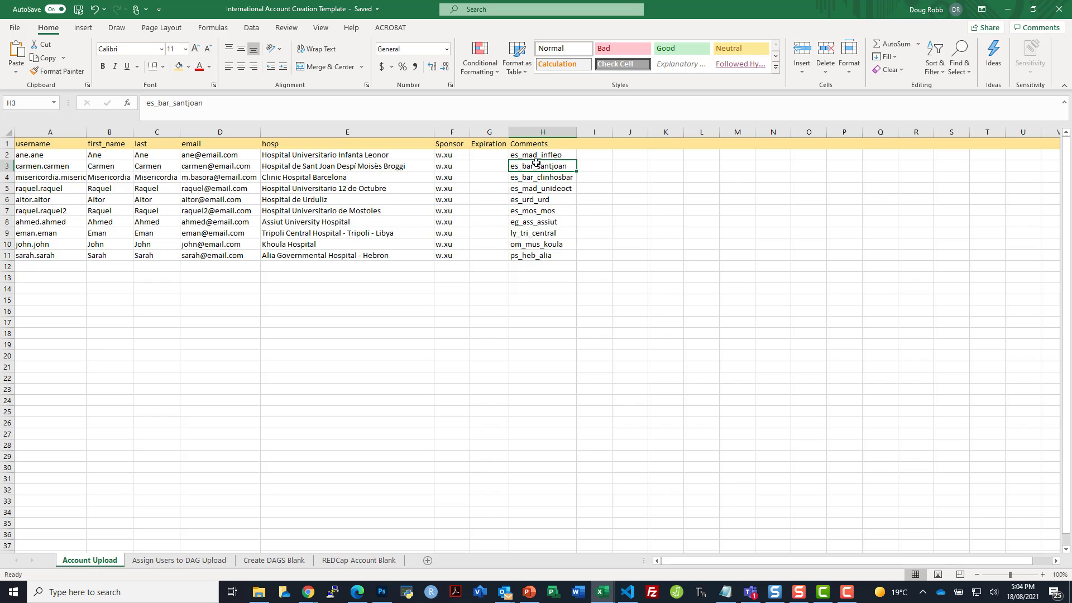
click(538, 156)
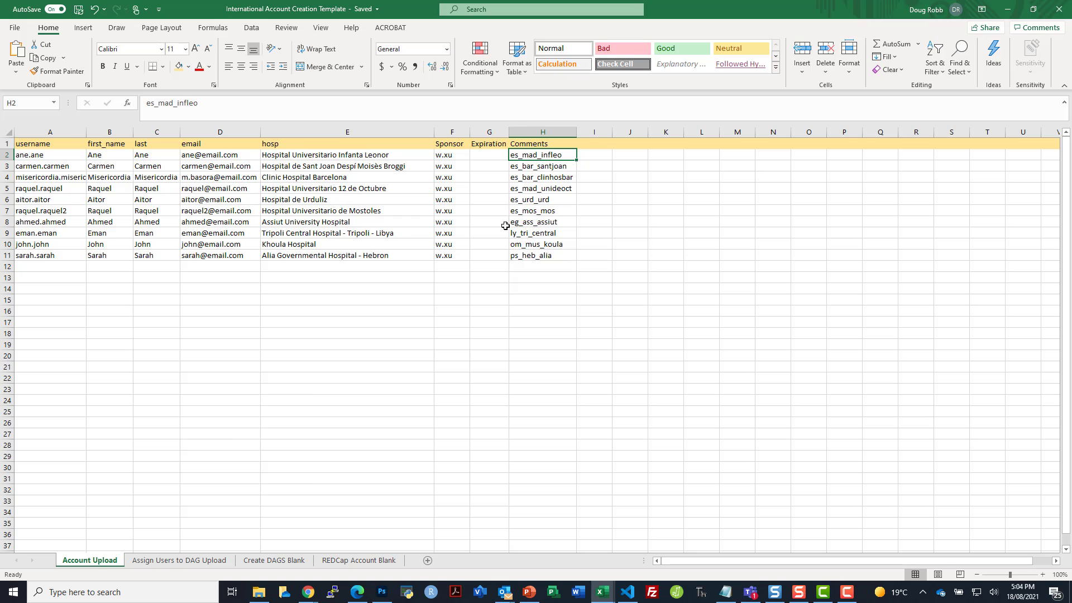
Examine the username and redcap_data_access_group columns on the Assign Users to DAG Upload sheet
click(148, 561)
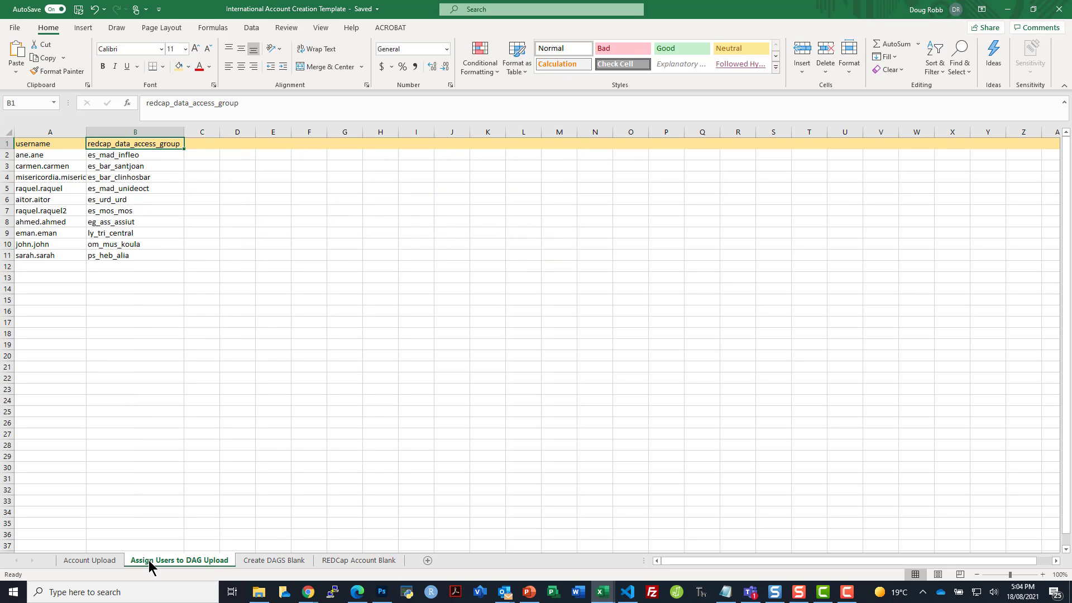
click(29, 159)
key(Down)
key(Down)
key(Down)
key(Down)
key(Down)
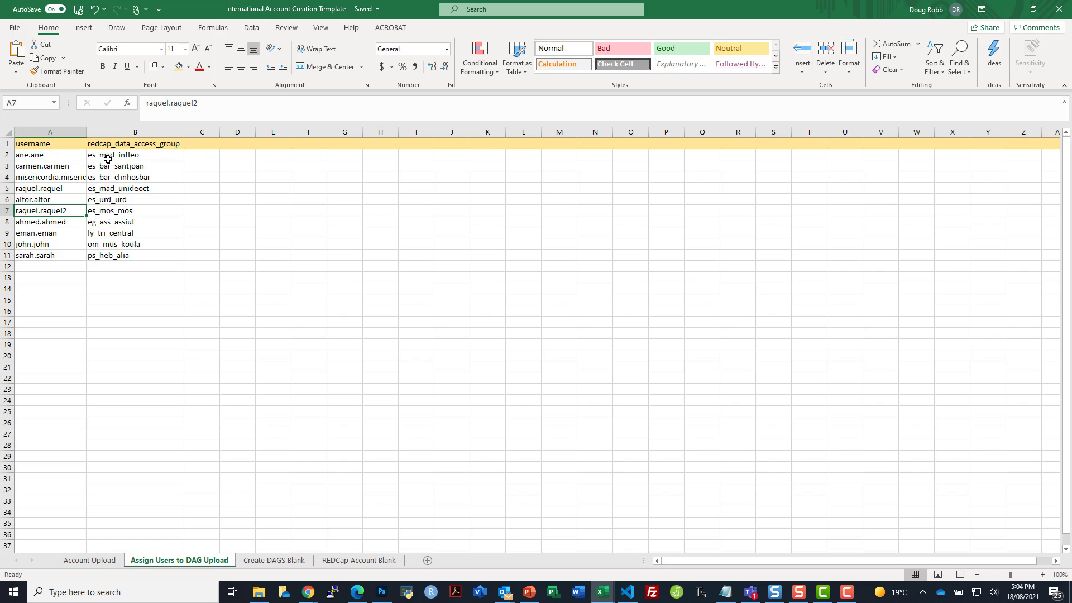
click(107, 159)
key(Down)
key(Down)
key(Down)
key(Down)
key(Down)
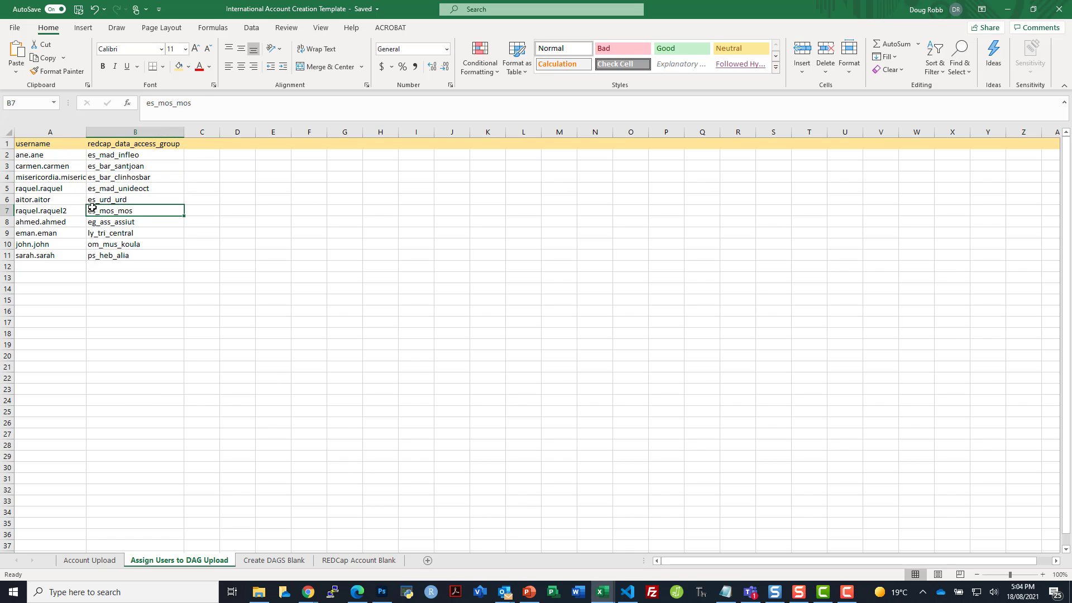
key(Up)
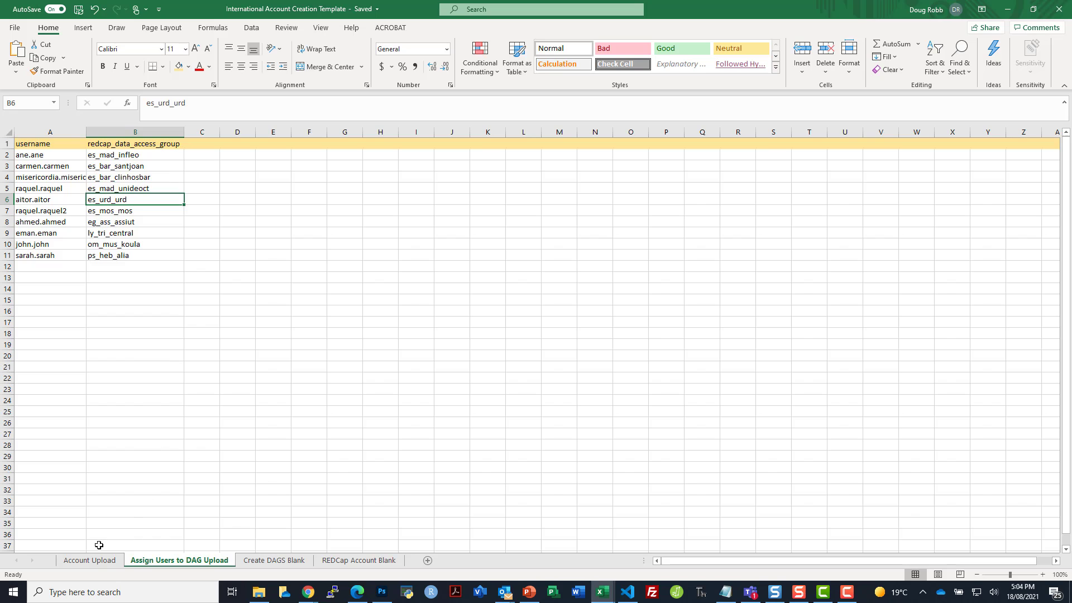
Revisit the Account Upload sheet, and examine the hospital names in the data_access_group_name column of the Create DAGS Blank sheet
click(81, 560)
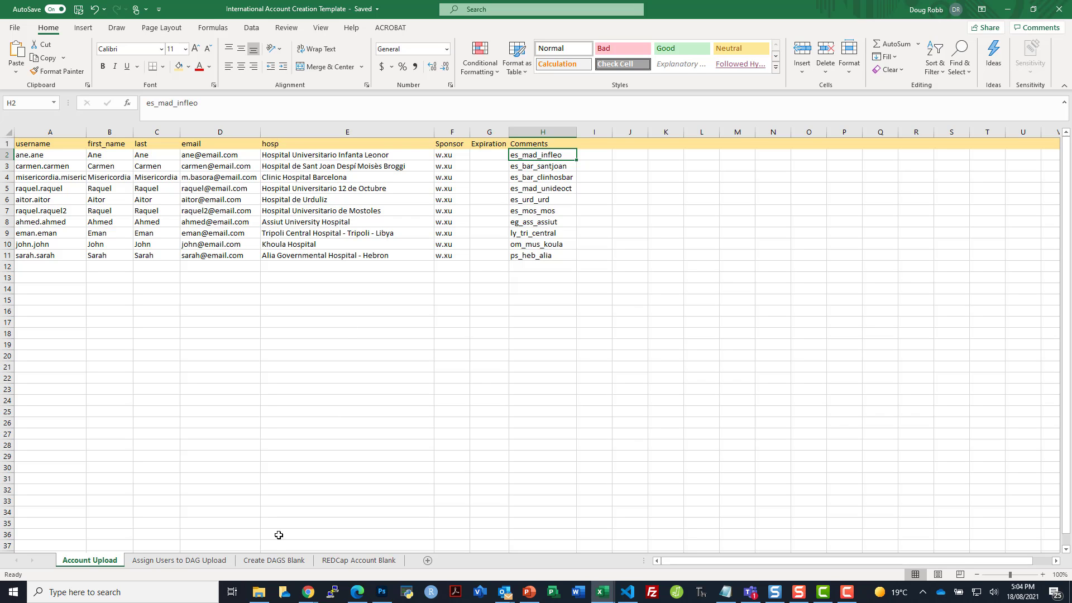
click(258, 561)
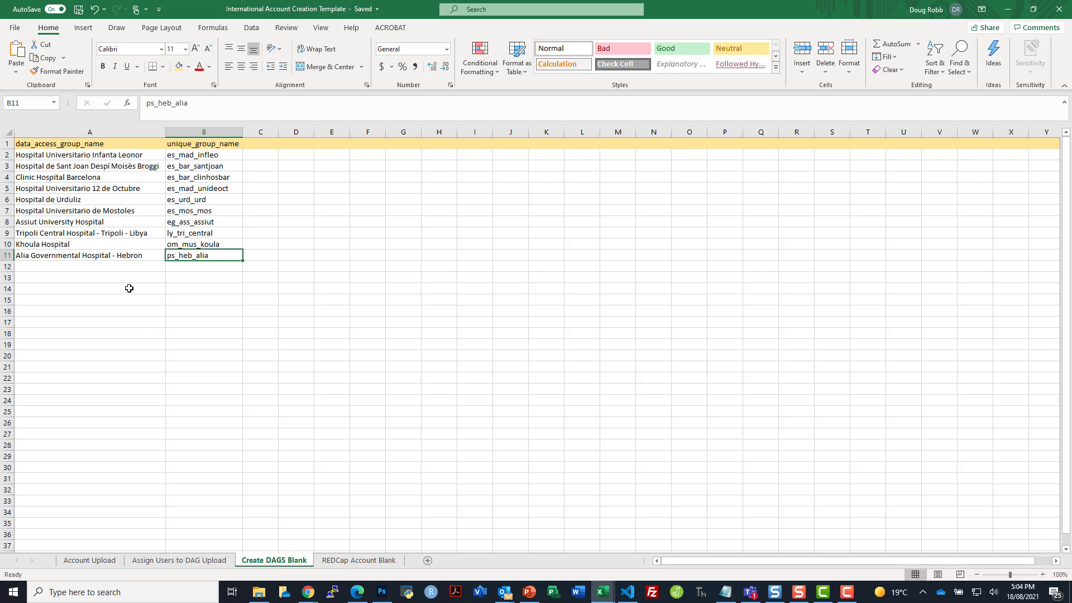
click(53, 157)
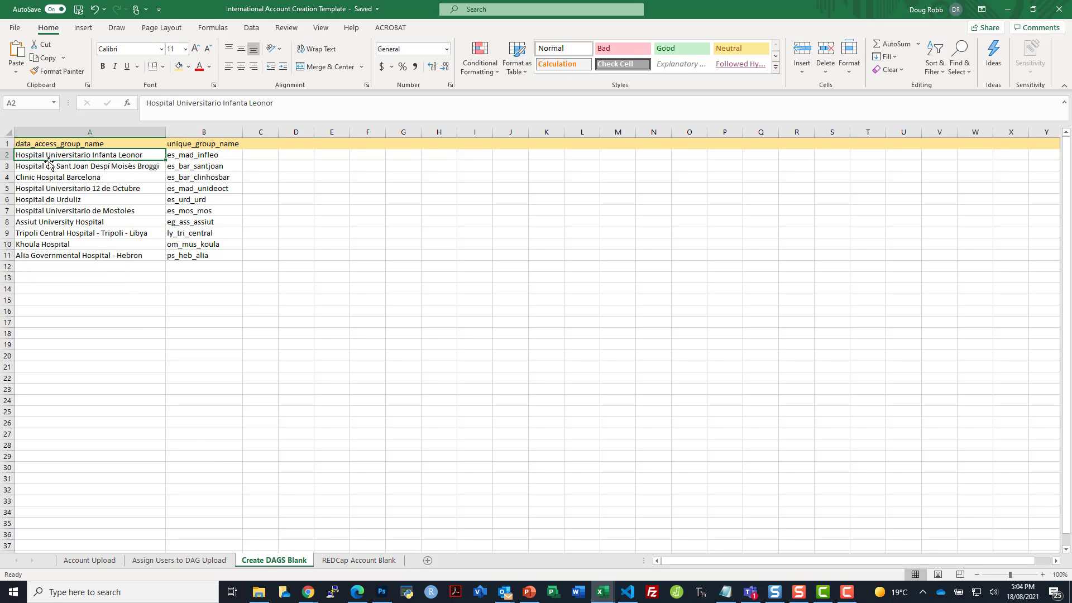
key(Down)
click(42, 177)
click(42, 189)
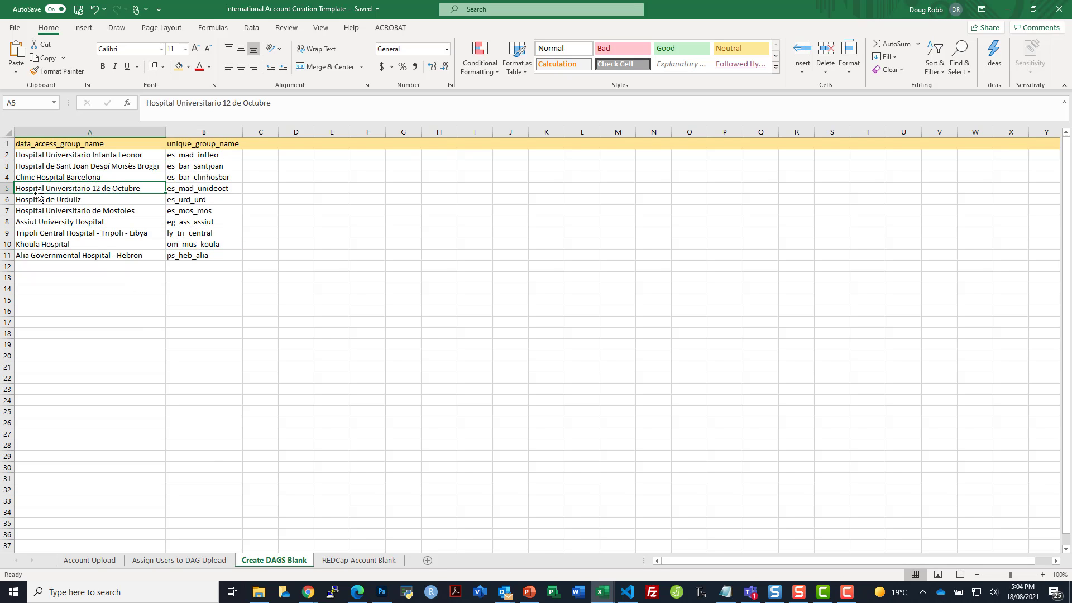
click(39, 199)
click(38, 211)
click(40, 223)
click(44, 244)
click(45, 255)
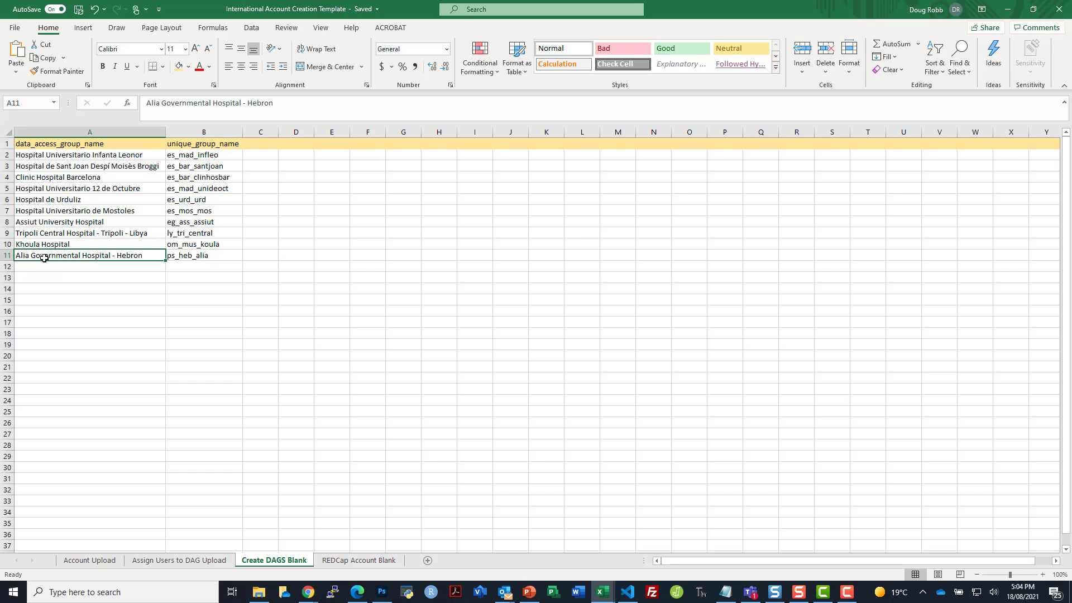
Examine the codes in the unique_group_name column of the Create DAGS Blank sheet
click(191, 157)
click(193, 166)
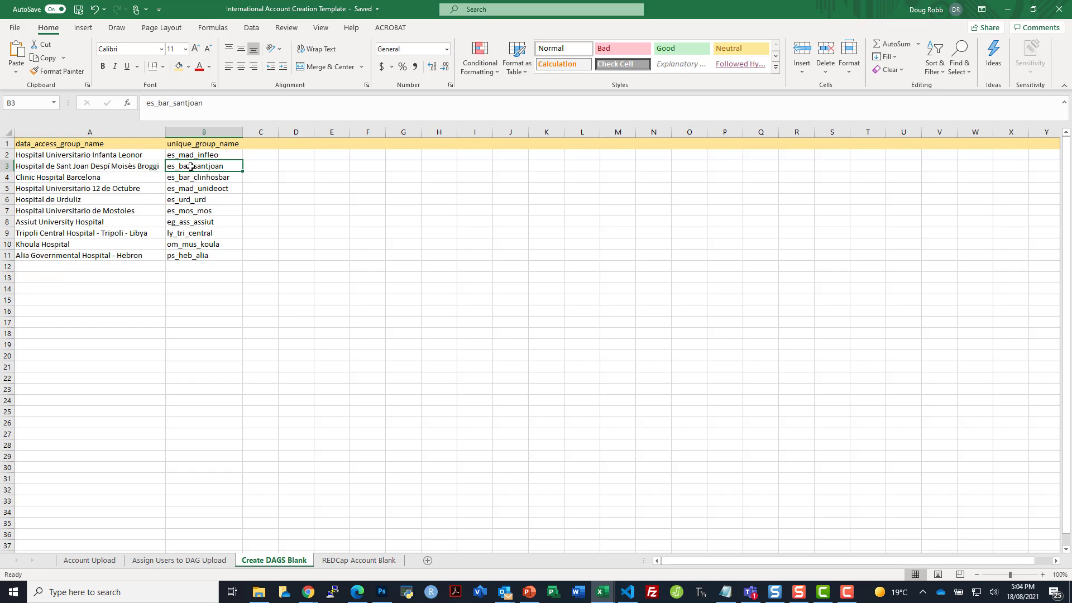
click(193, 178)
click(207, 200)
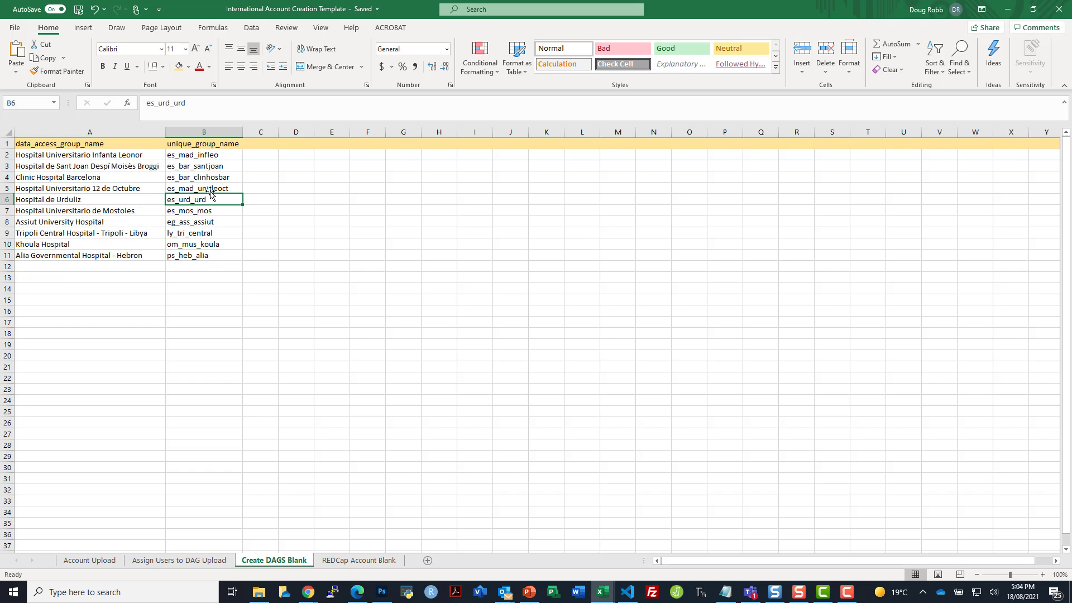
click(194, 212)
click(192, 222)
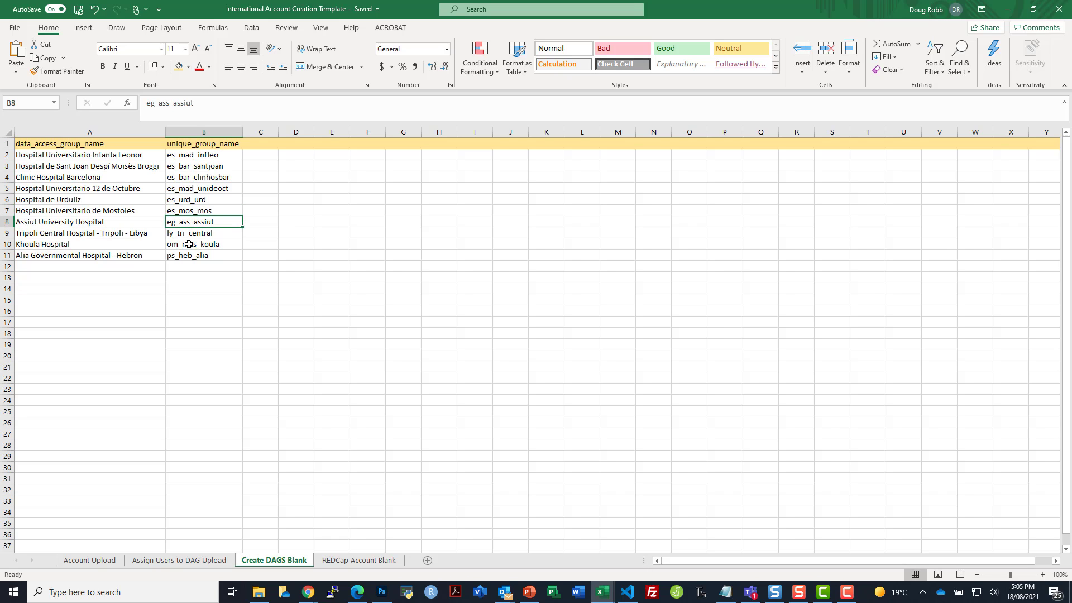
click(189, 244)
click(189, 255)
click(196, 267)
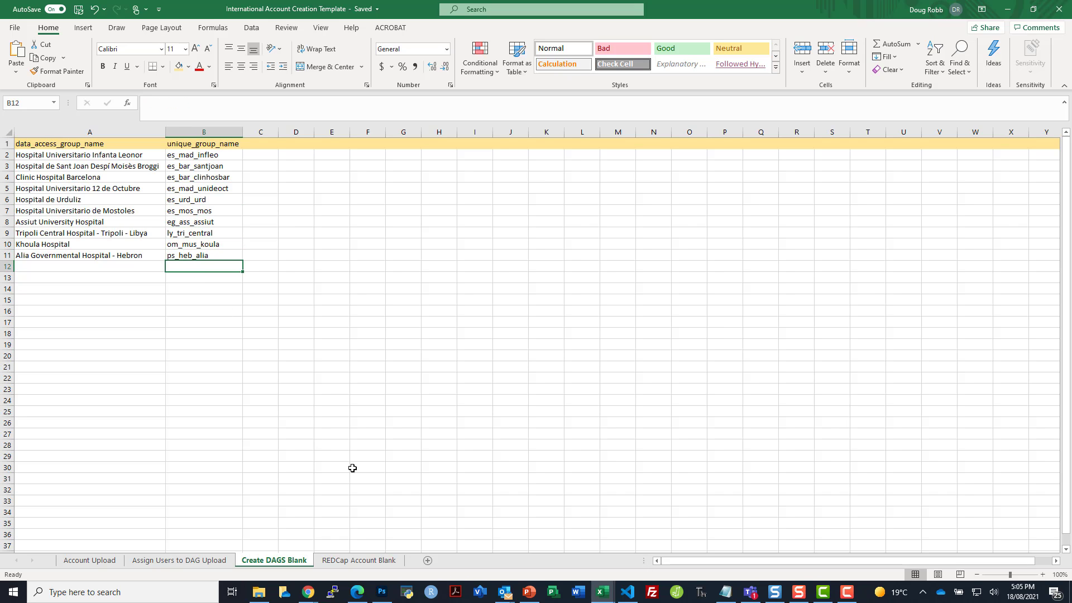
Open the REDCap Account Blank sheet to view its column headings
click(347, 561)
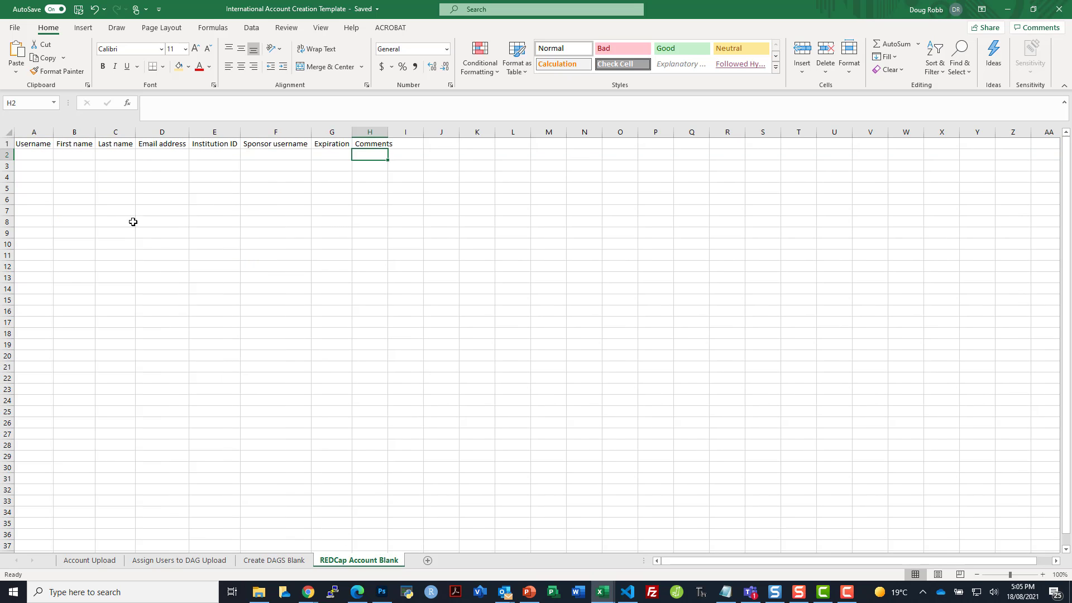
Examine the REDCap Account Blank column headings from Username through Comments, including Institution ID, Sponsor username and Expiration
click(32, 146)
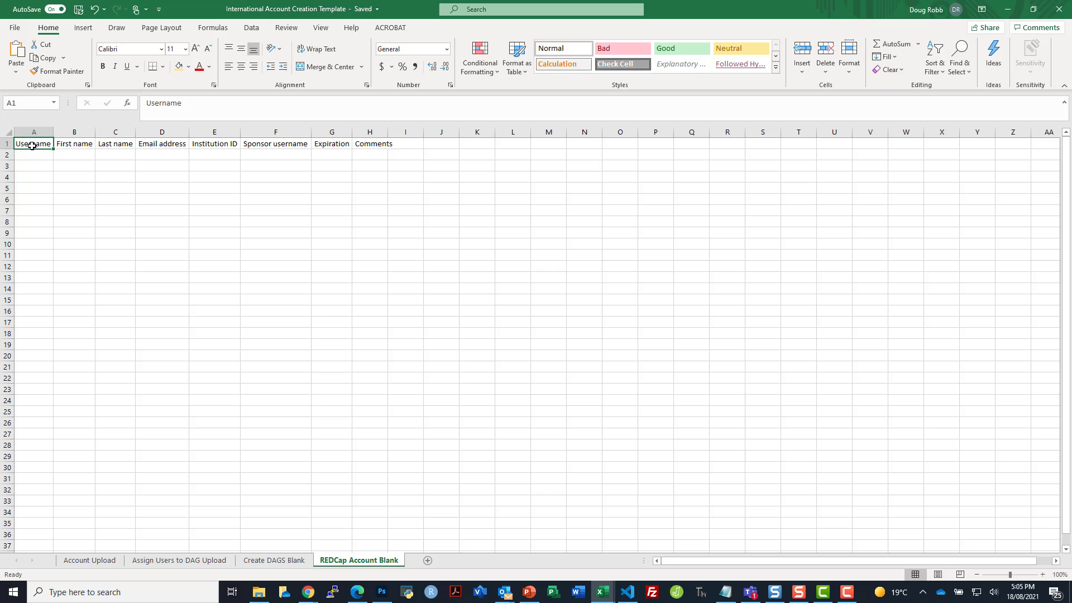
click(70, 143)
click(106, 143)
click(153, 143)
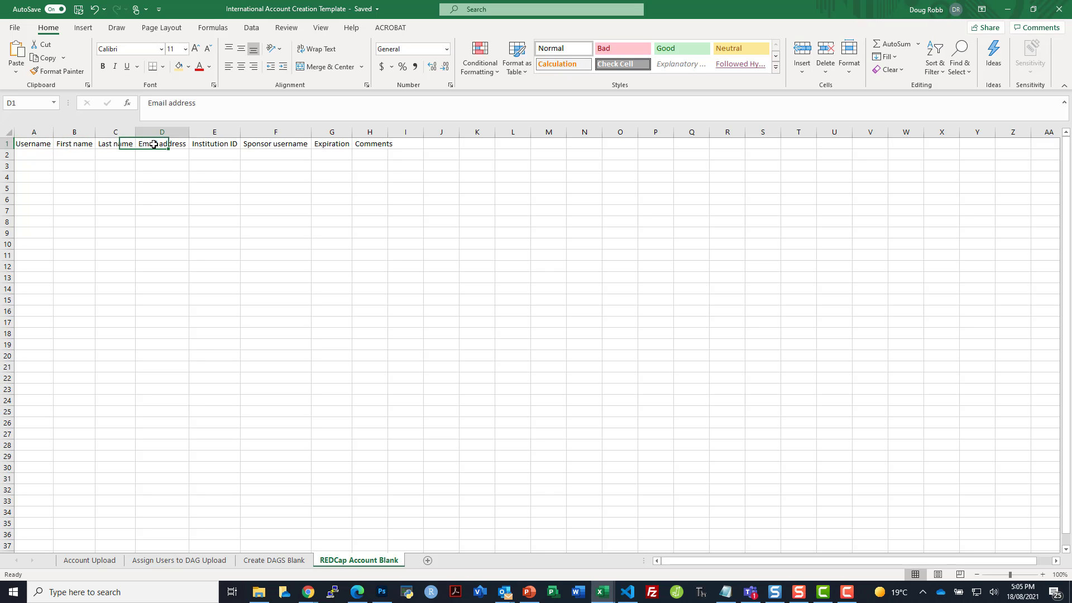
click(209, 143)
click(259, 143)
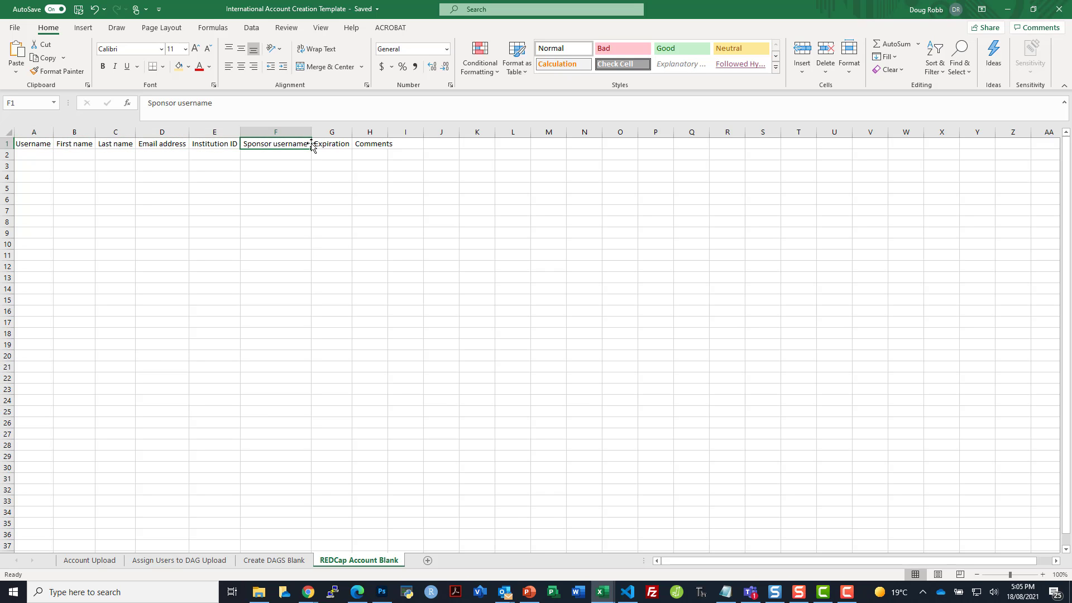
click(209, 145)
click(284, 144)
click(335, 142)
click(369, 144)
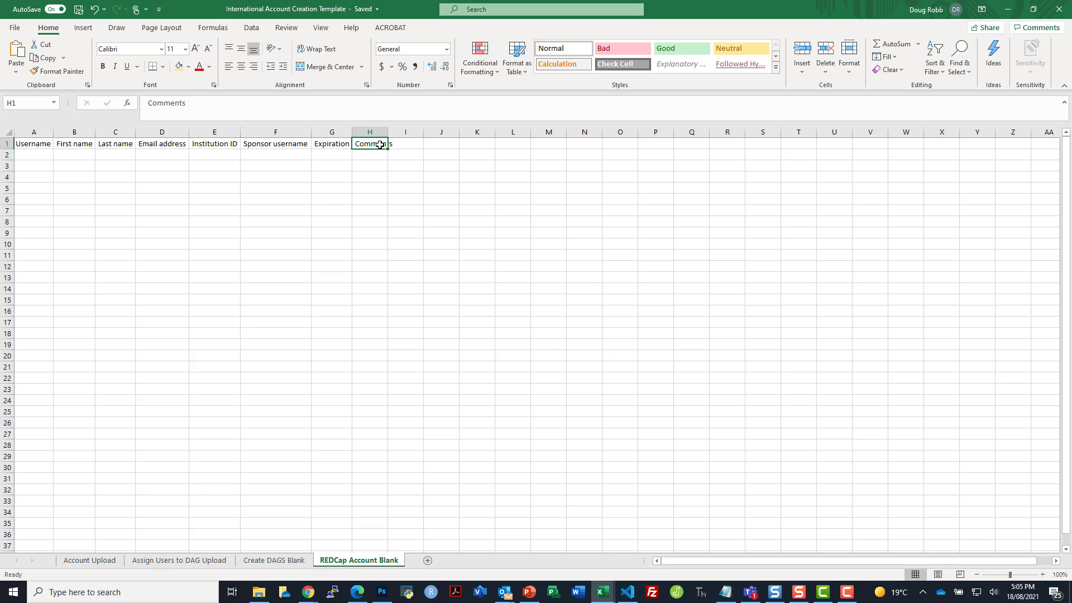
Examine the blank entry cells beneath the Comments, Institution ID and Expiration headings
click(377, 154)
click(377, 144)
click(374, 155)
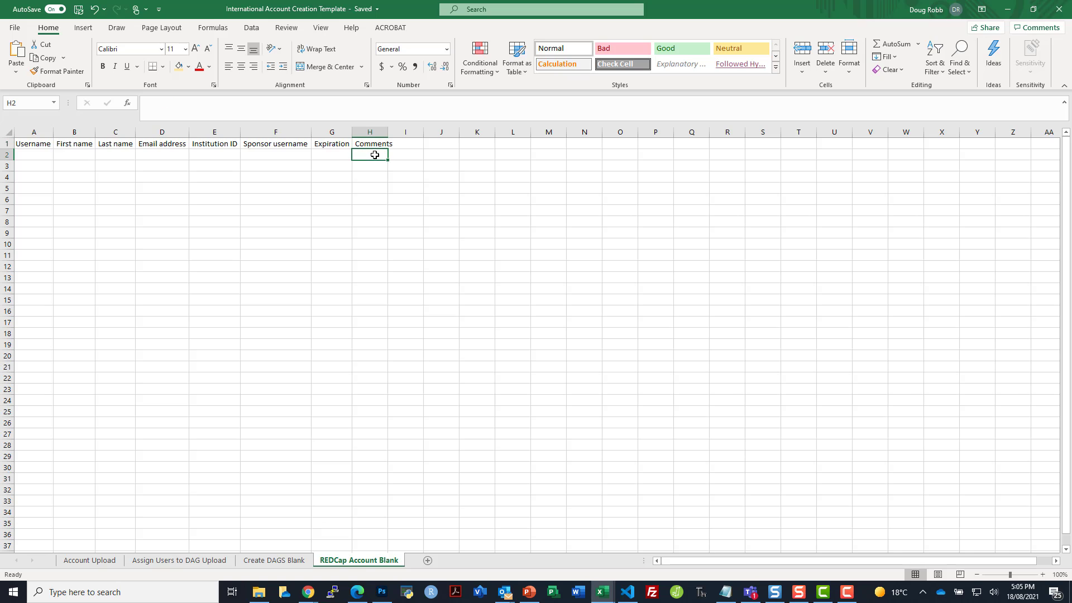
click(209, 144)
click(209, 156)
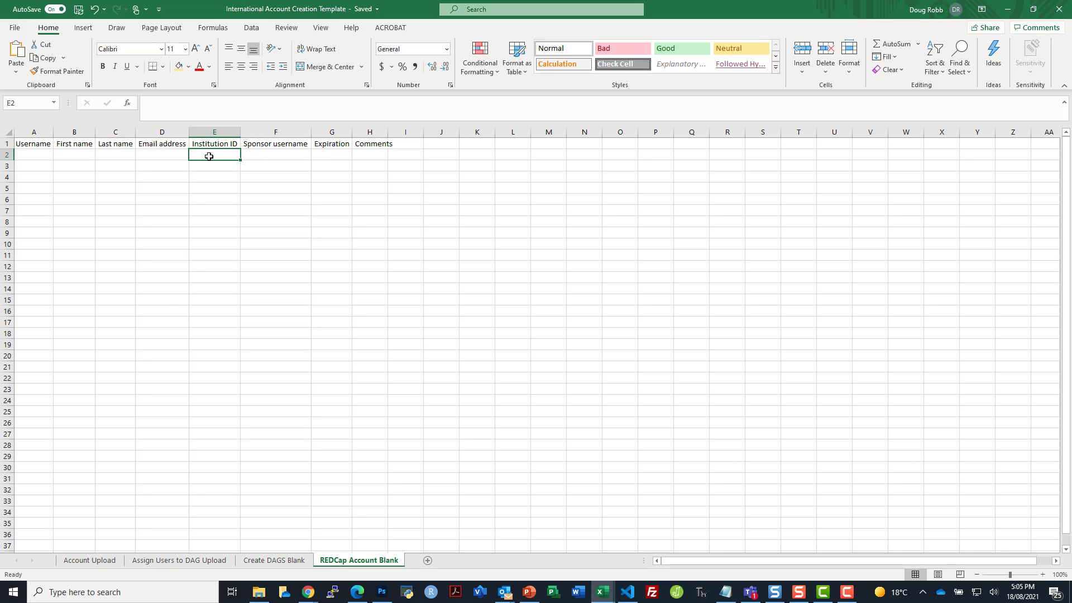
click(336, 153)
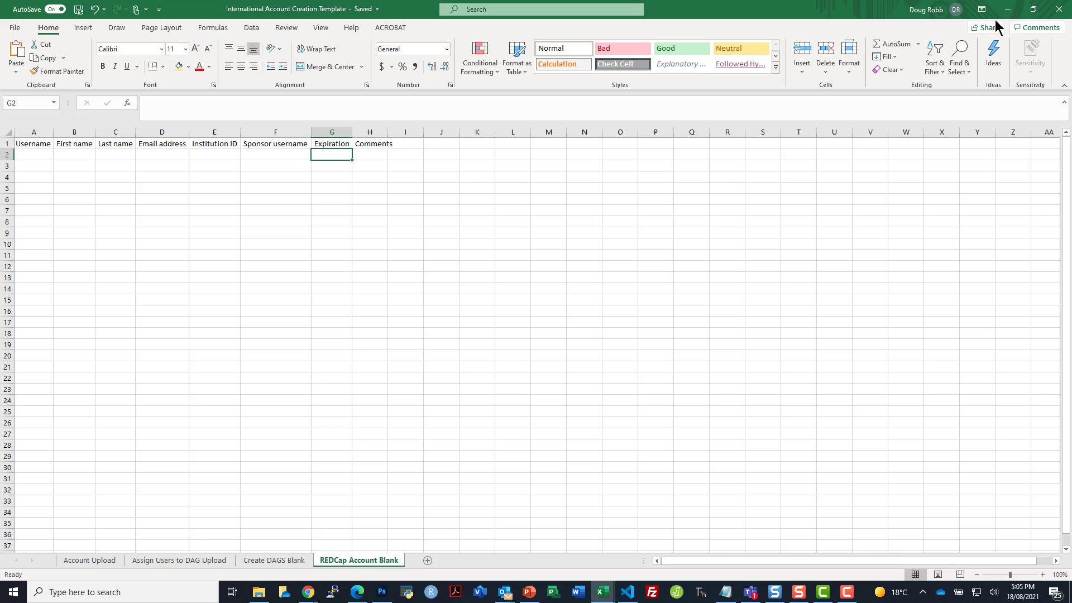
Minimize both open workbooks and switch to the POSTVenTT Registration project in REDCap in Chrome
click(1007, 8)
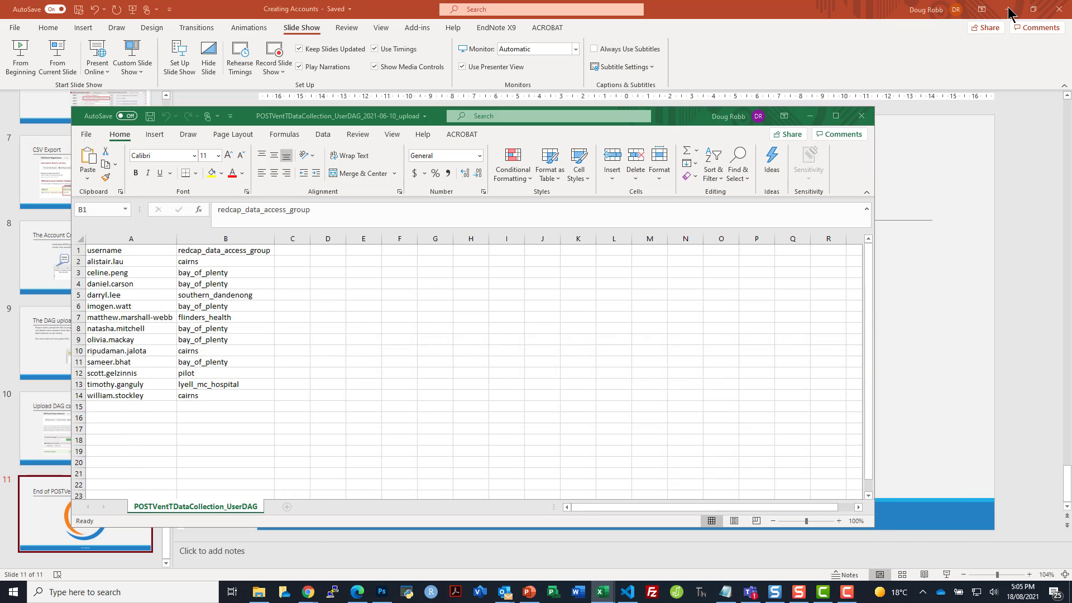
click(810, 116)
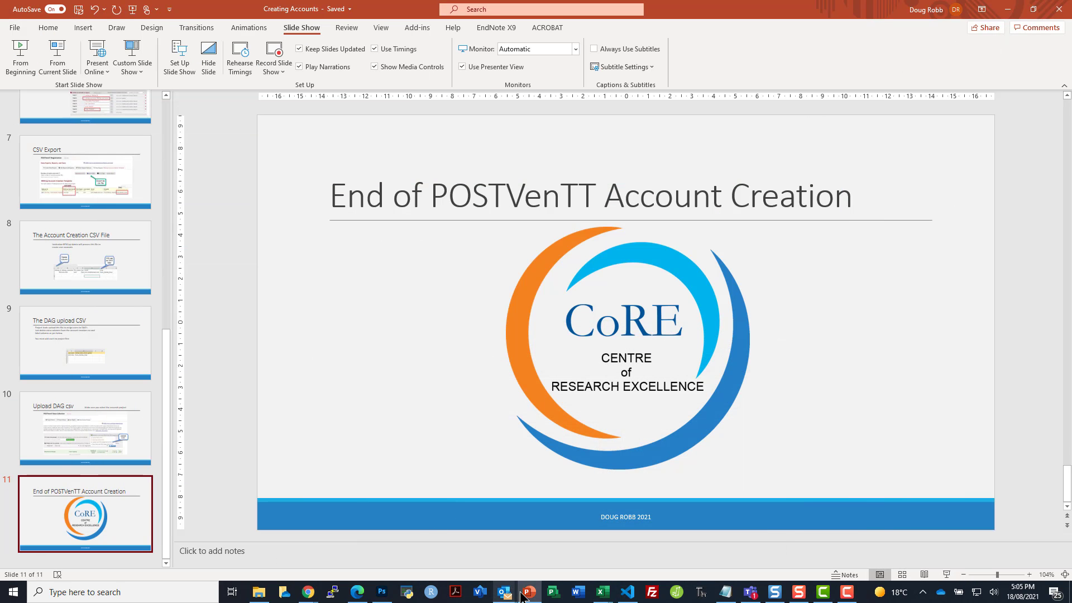
mouse_move(307, 595)
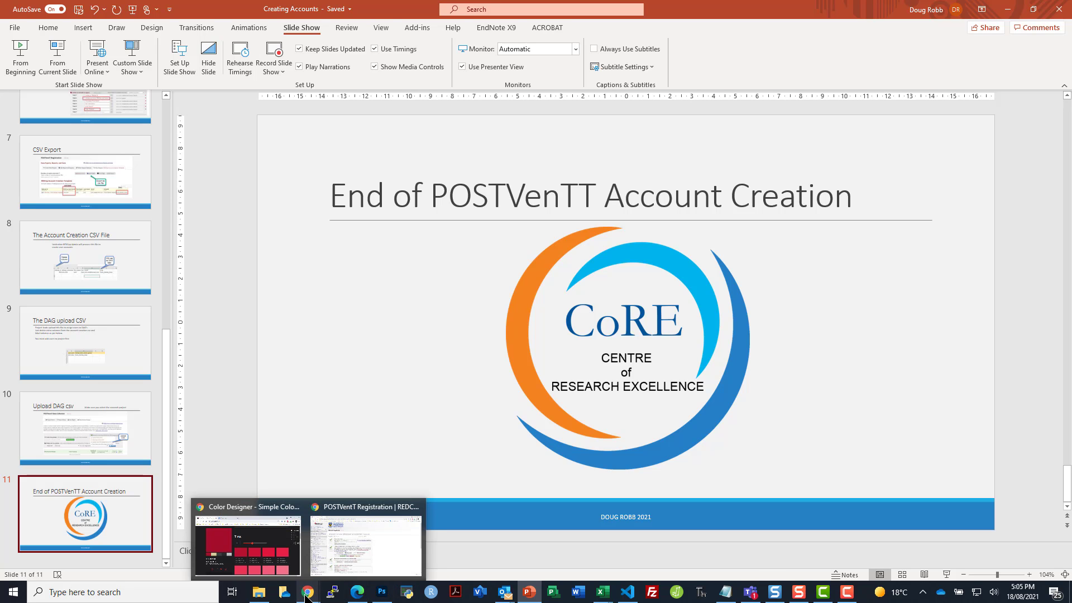
click(345, 506)
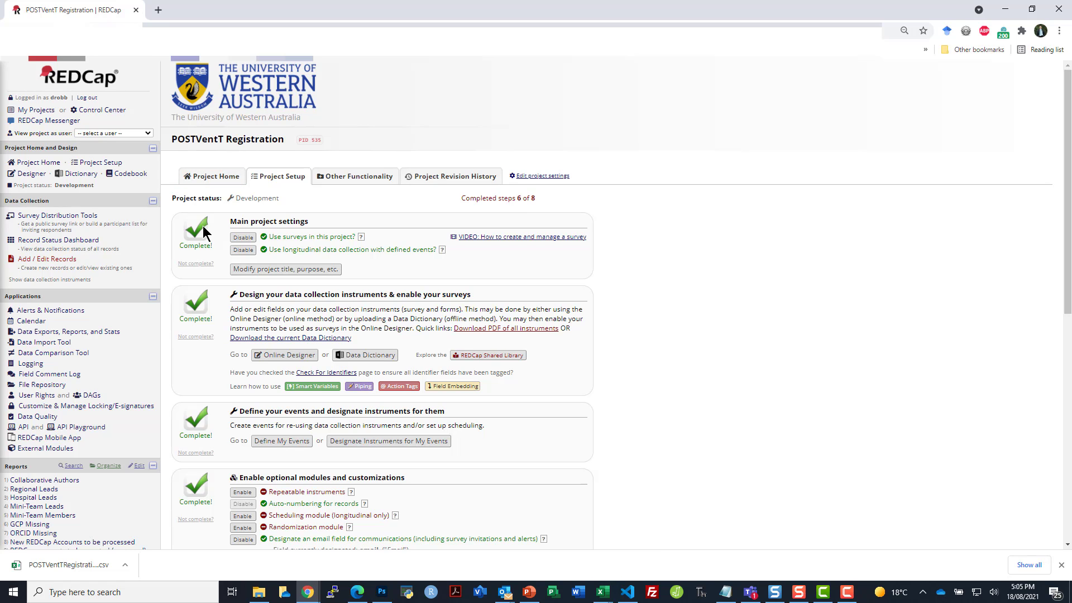
Open the project's Record Status Dashboard and display page 7 of 7 of the records for all data access groups
scroll(112, 328, down, 3)
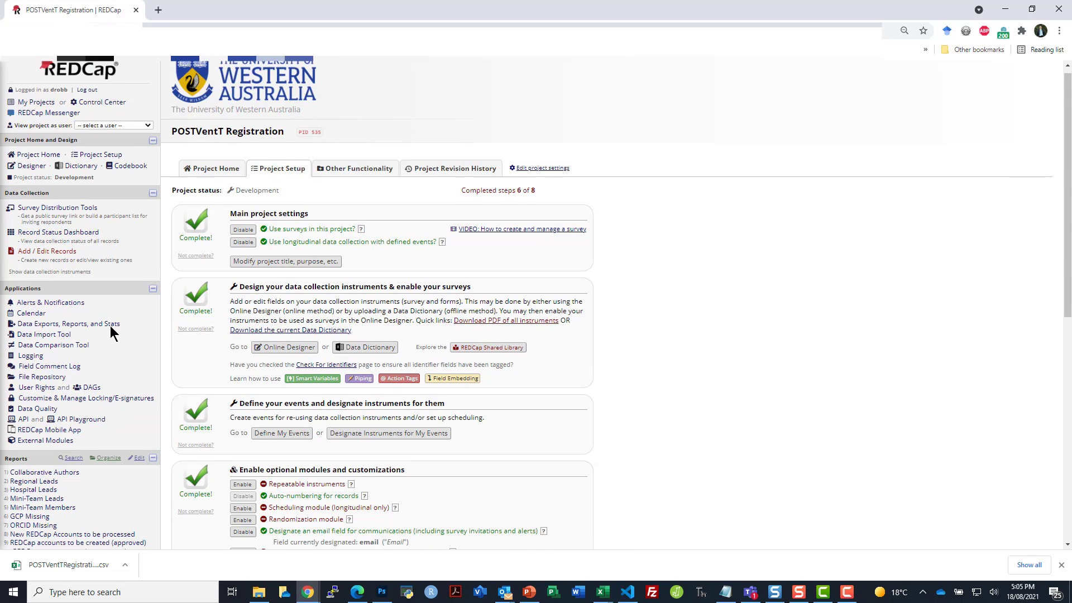
scroll(111, 328, up, 3)
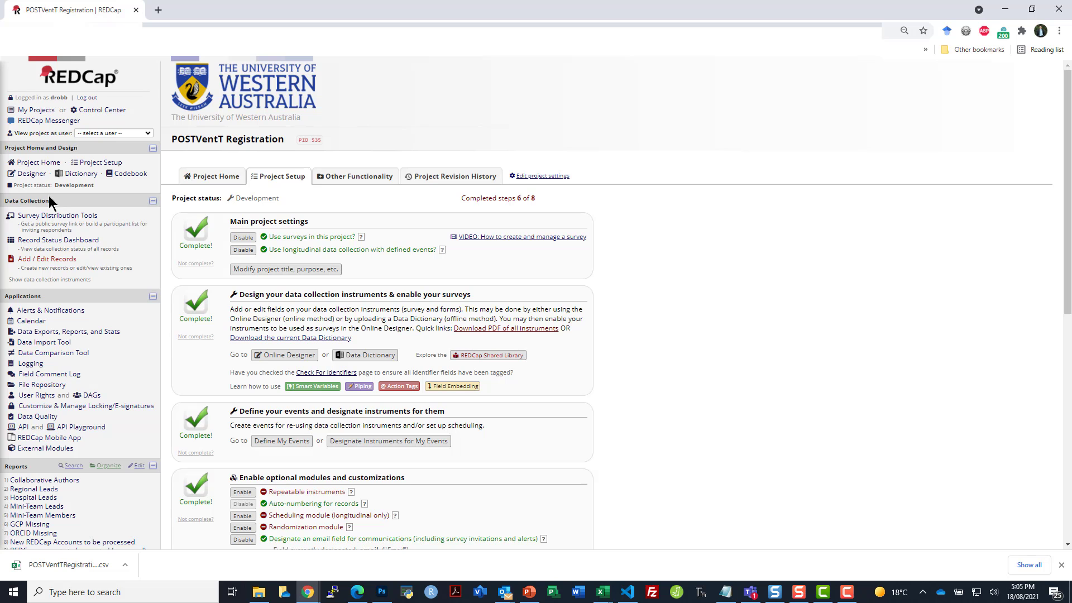
click(47, 246)
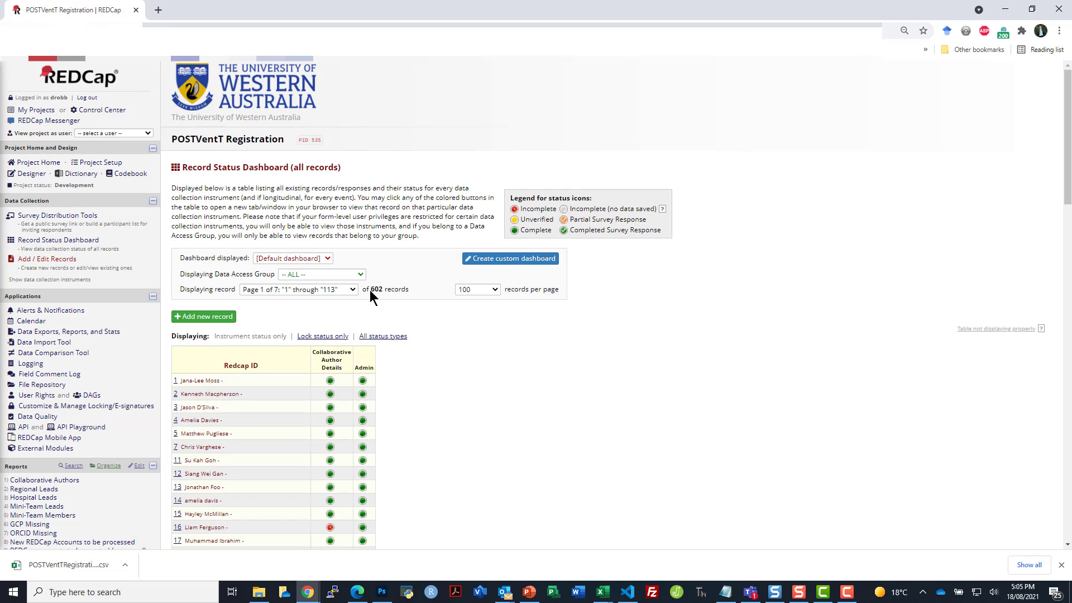
click(362, 274)
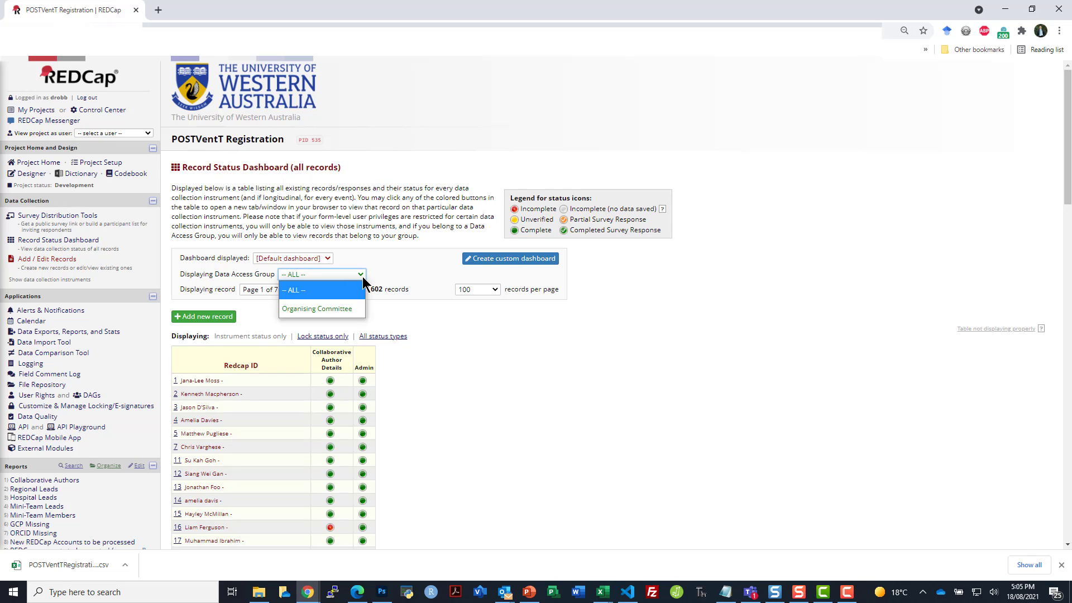
click(397, 265)
click(353, 288)
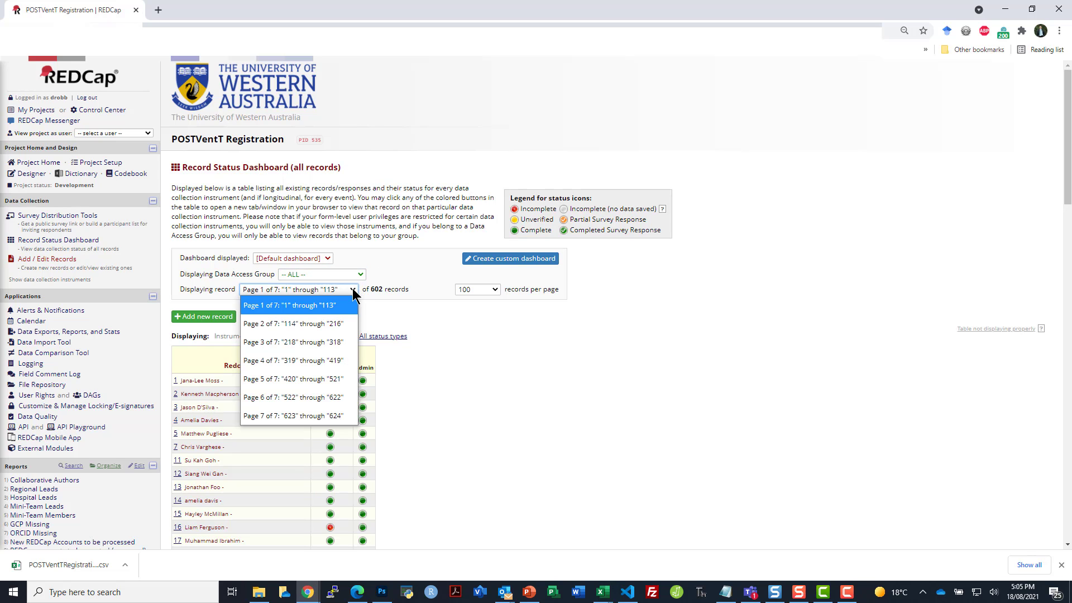
click(320, 416)
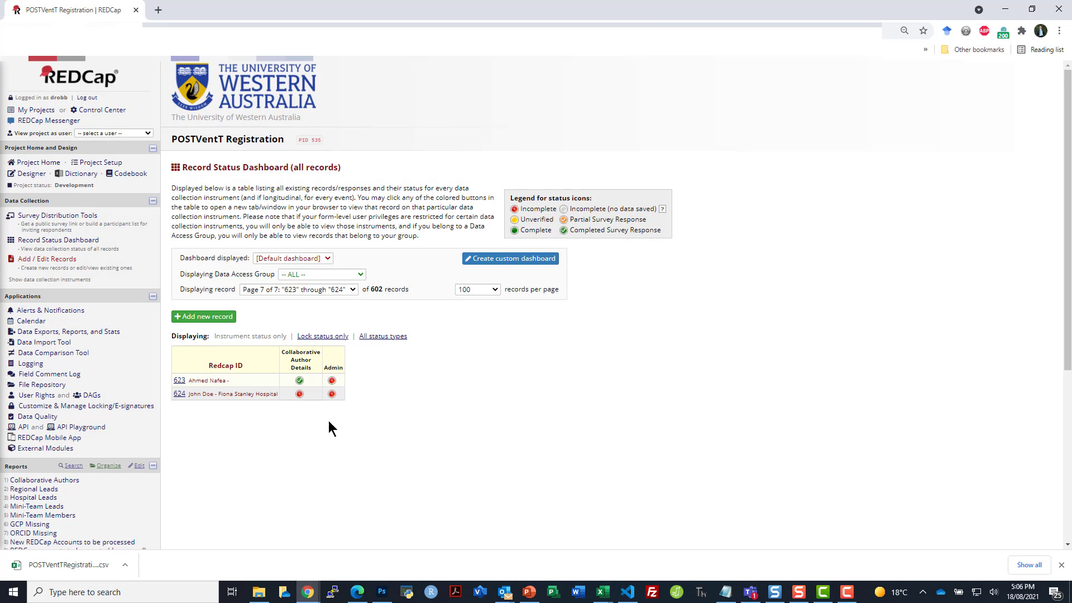
Open the Collaborative Author Details form of the Fiona Stanley Hospital record, and examine its contact, country, state and hospital fields
click(299, 394)
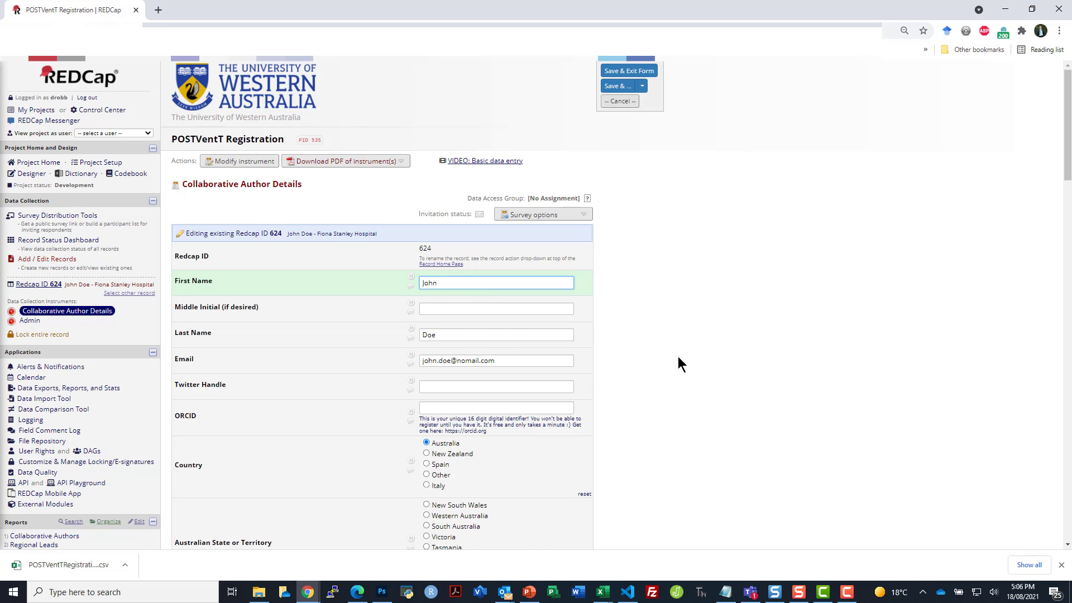
scroll(677, 356, down, 4)
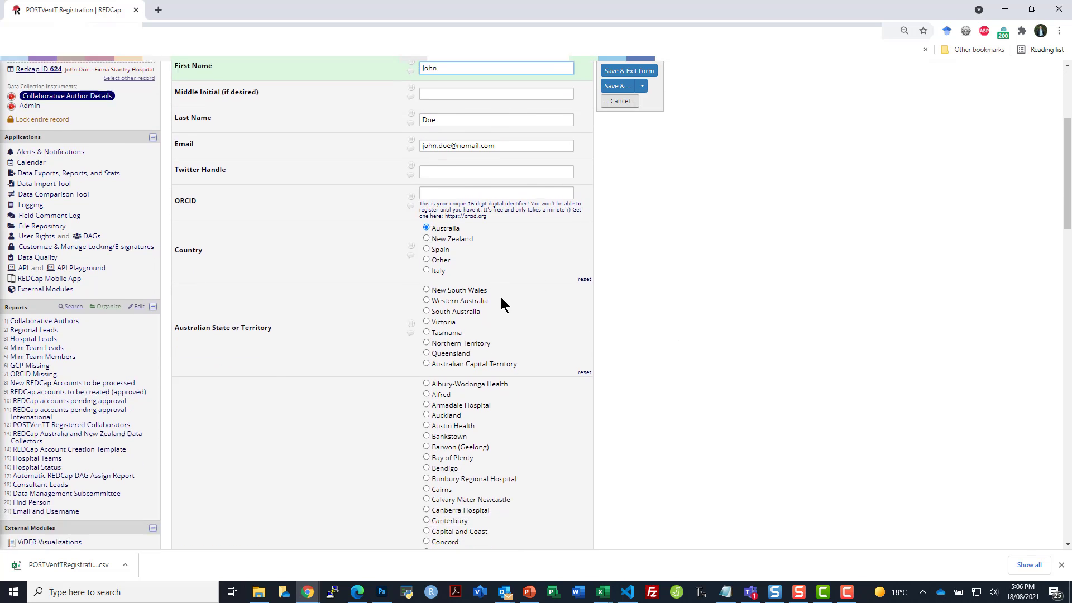
scroll(501, 302, down, 4)
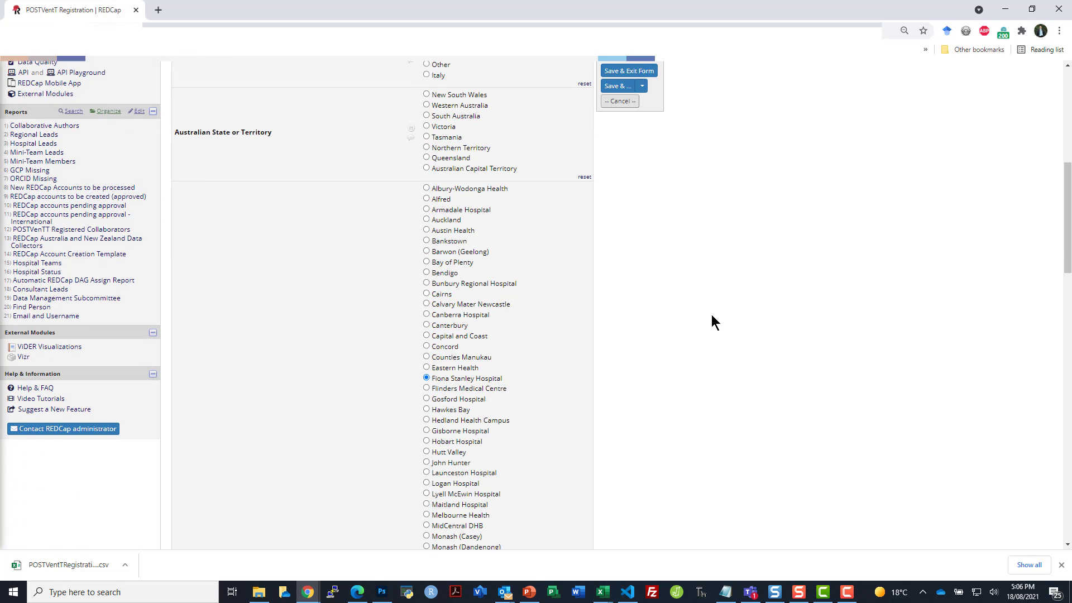
scroll(711, 323, up, 5)
scroll(675, 323, down, 6)
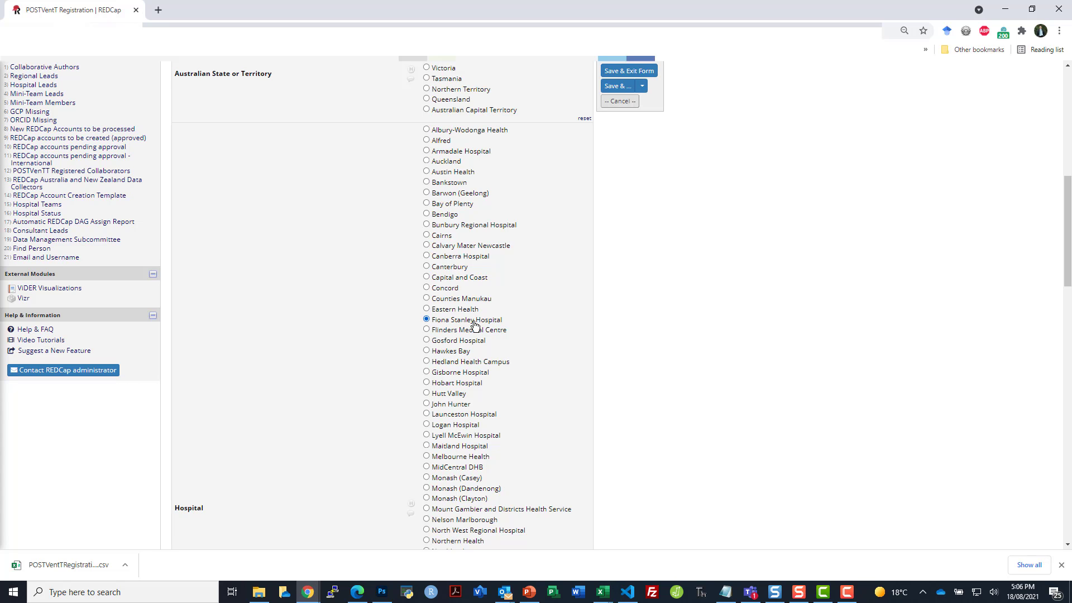
scroll(696, 322, down, 1)
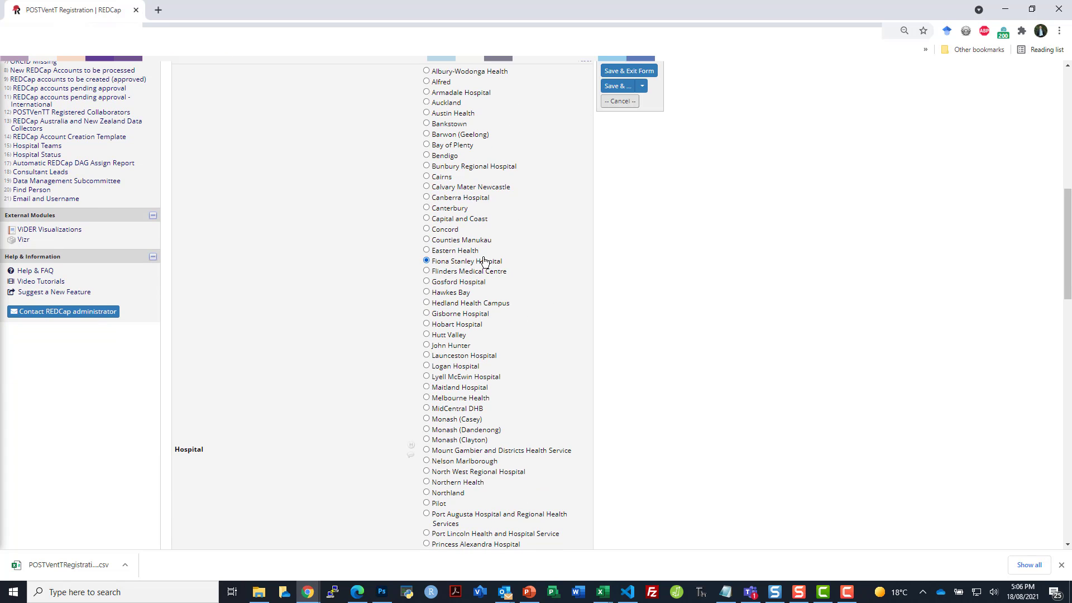
scroll(712, 330, down, 9)
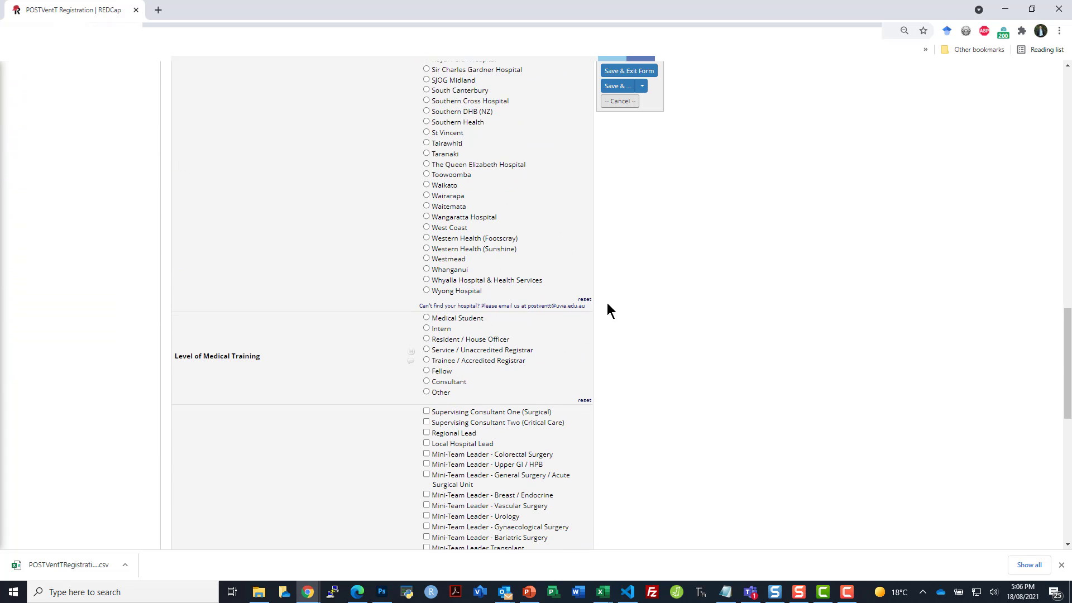
scroll(471, 295, up, 17)
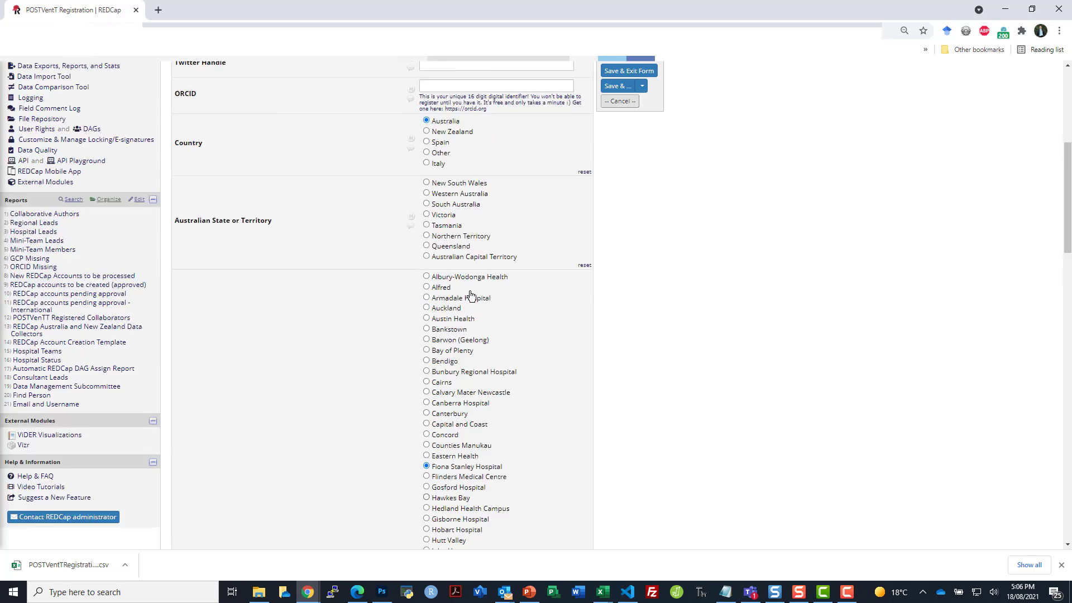
Examine the medical training level, POSTVenTT contribution, GCP certification and REDCap account questions of the form
scroll(470, 295, down, 18)
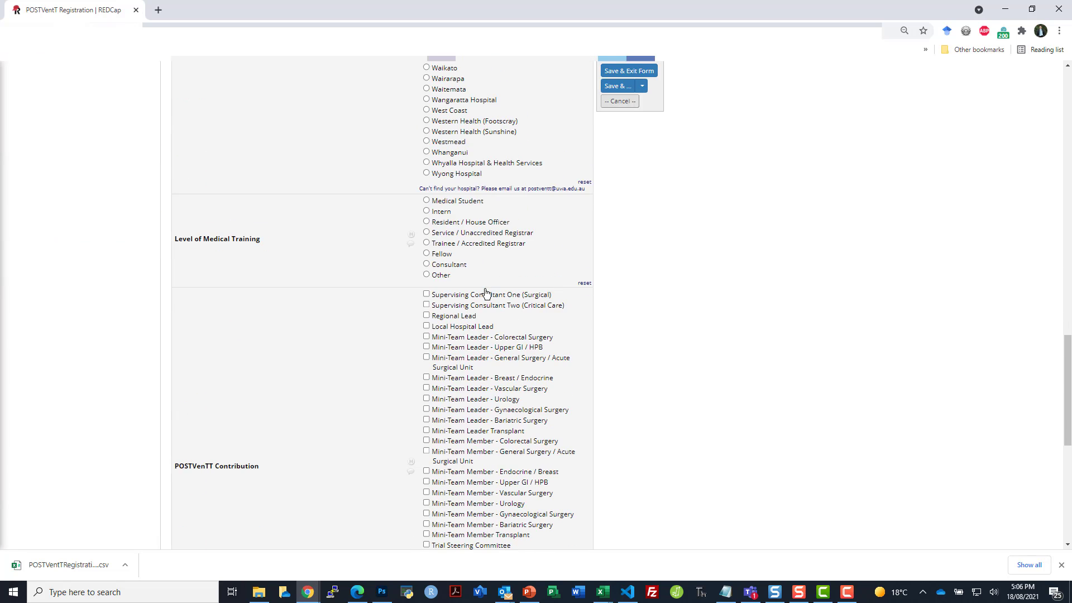
scroll(430, 278, down, 6)
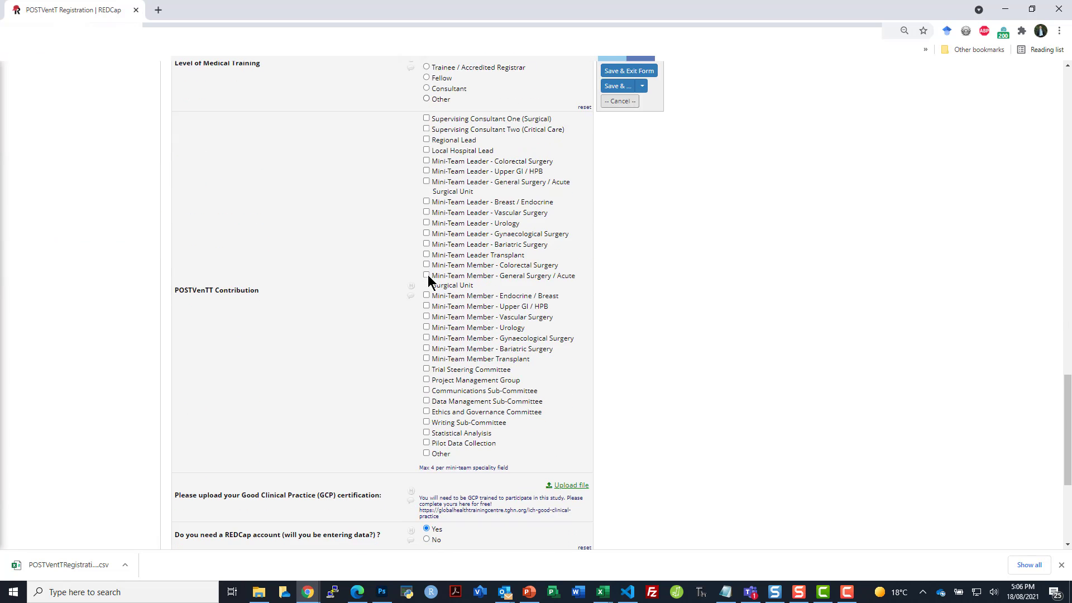
scroll(430, 278, down, 1)
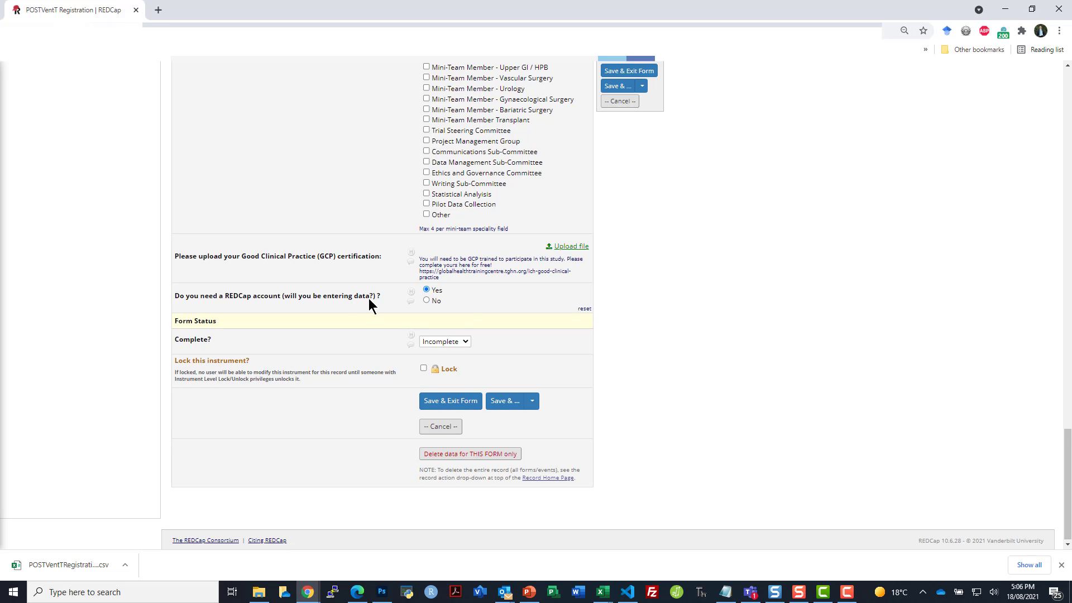
Review the whole Collaborative Author Details form again, from the name fields to the REDCap account question
scroll(369, 298, up, 20)
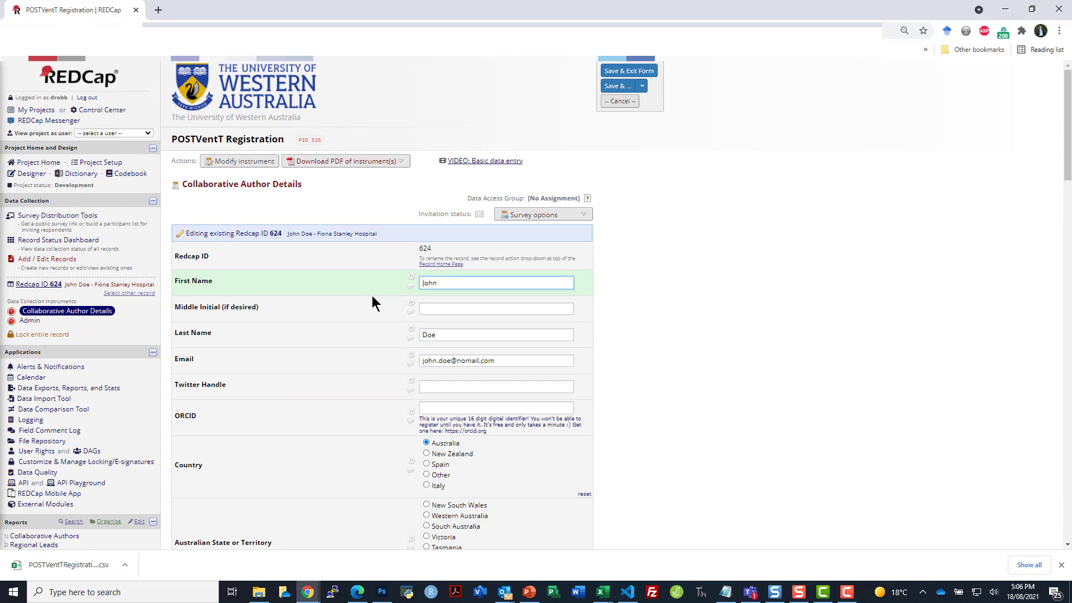
scroll(372, 296, down, 17)
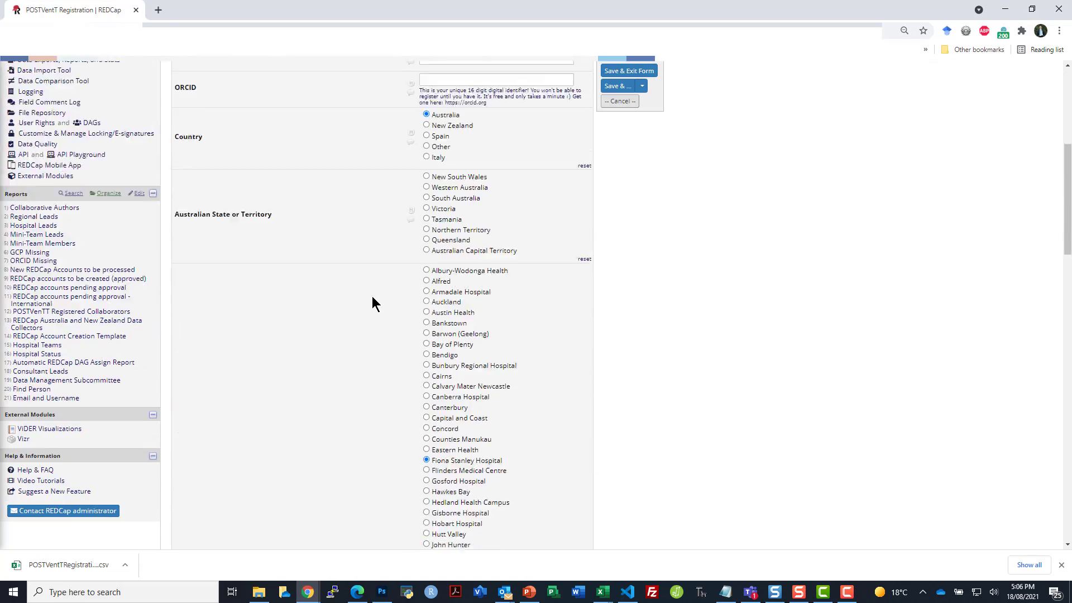
scroll(372, 295, down, 12)
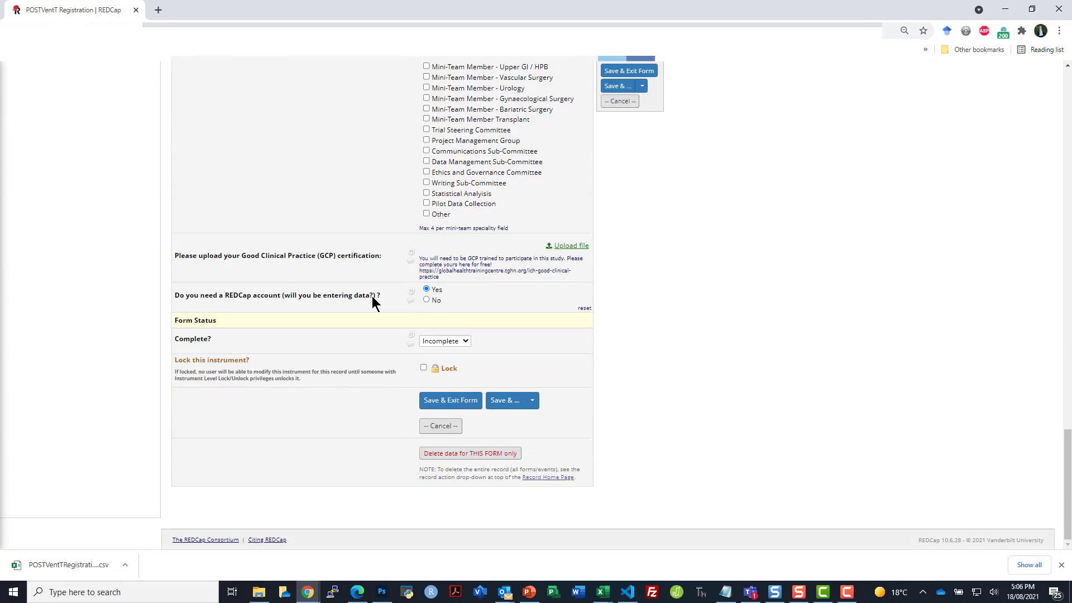
scroll(372, 296, up, 16)
scroll(372, 297, up, 8)
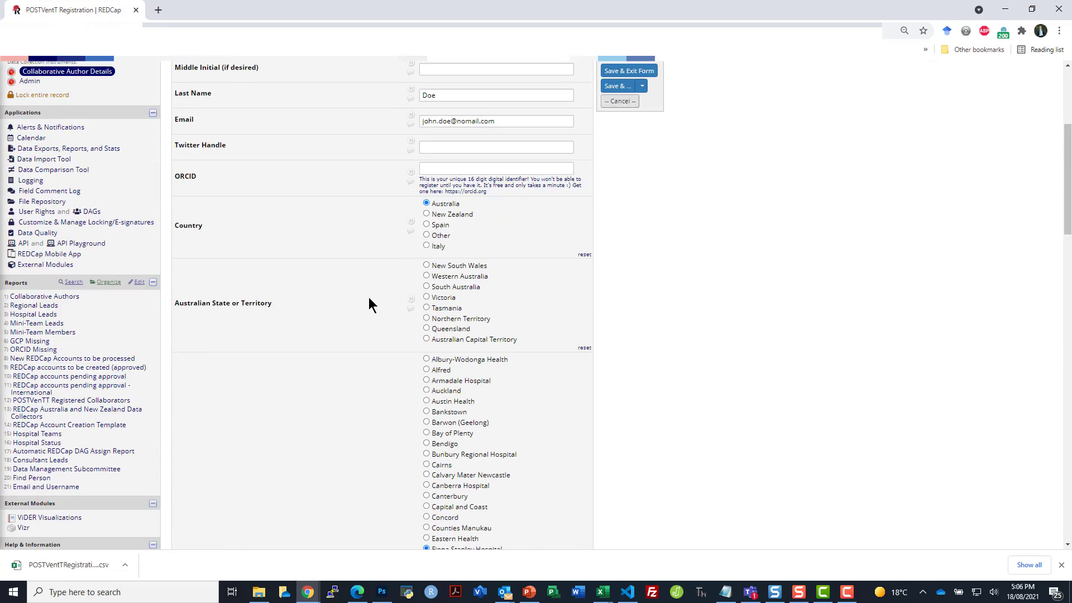
scroll(369, 297, up, 4)
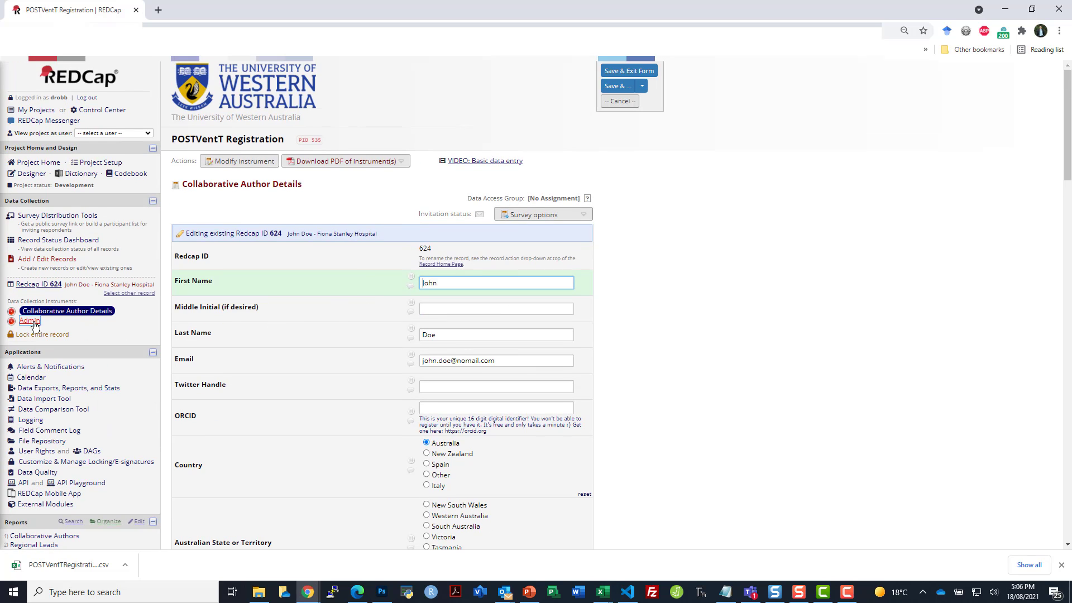
Open the record's Admin form and examine its approval, project access, account creation, REDCap User Name and REDCap DAG fields
click(27, 322)
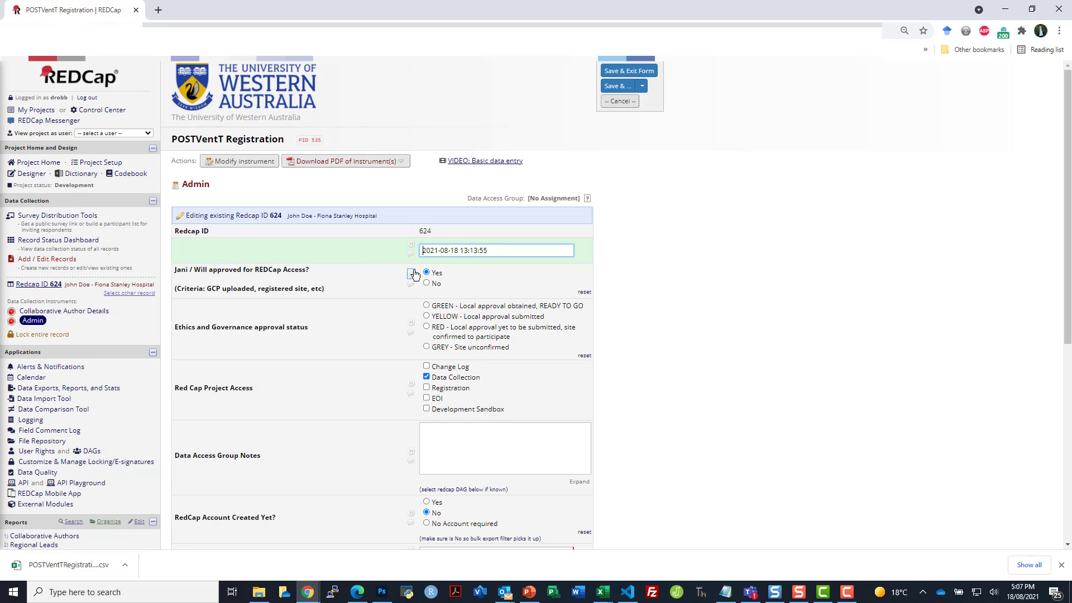
scroll(826, 311, down, 2)
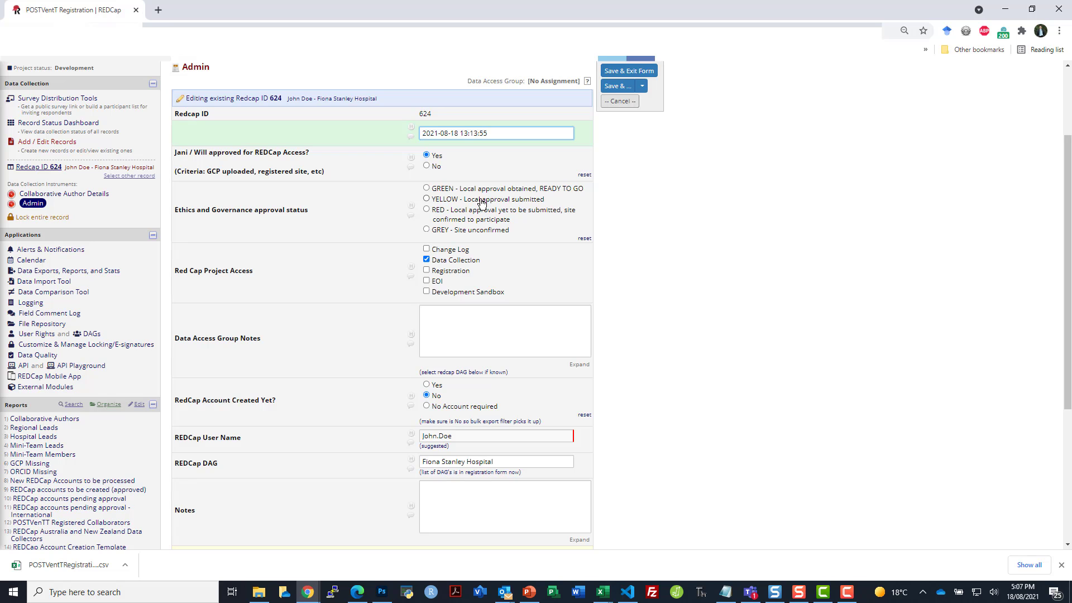
scroll(813, 297, down, 3)
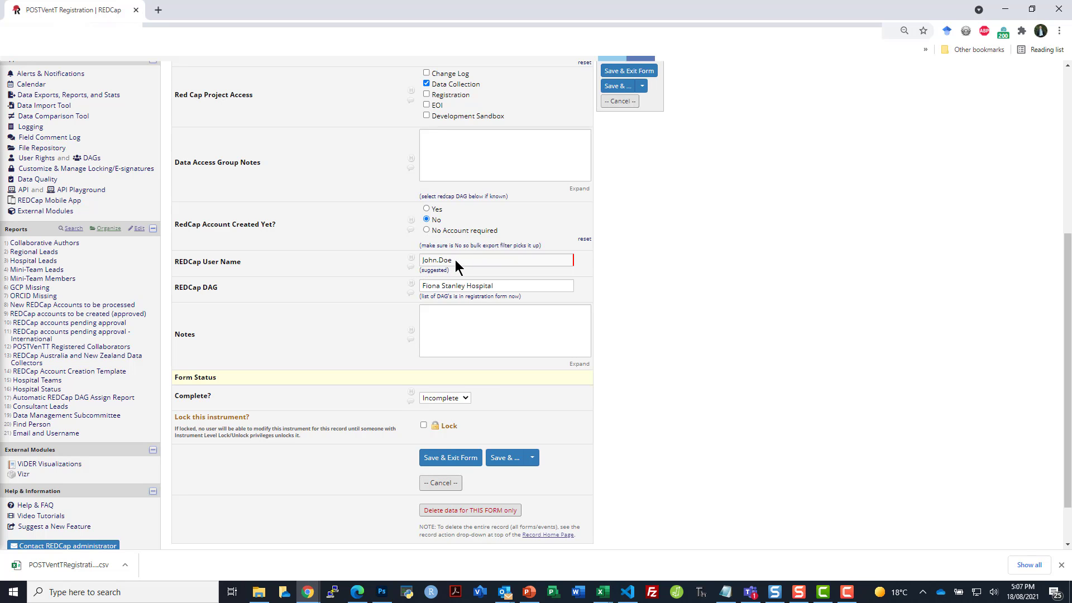
Examine the REDCap DAG field and the remaining fields at the end of the record's Admin form
scroll(385, 241, down, 1)
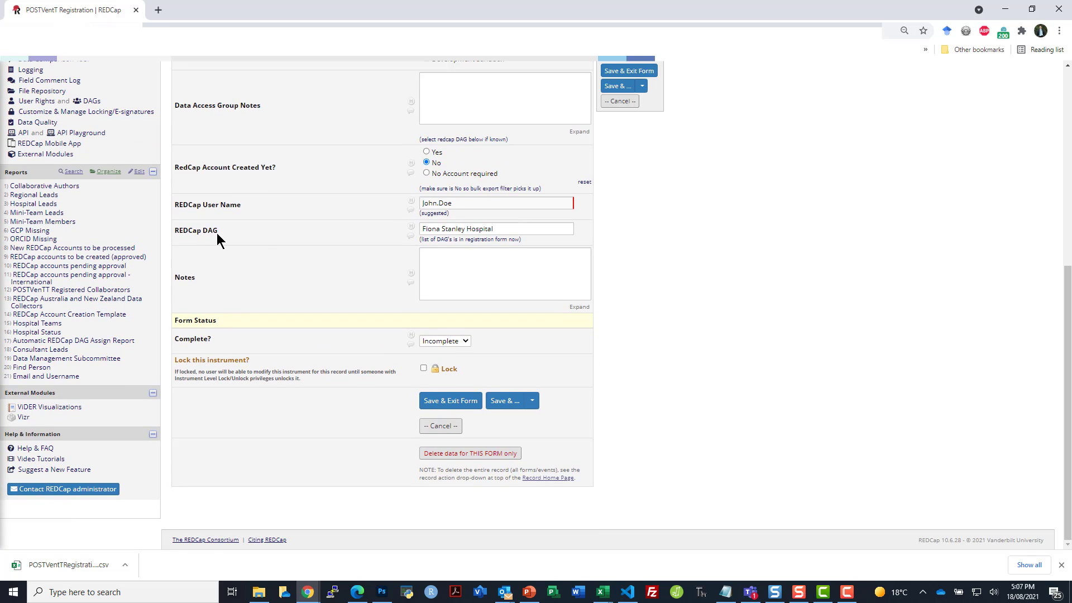
click(503, 229)
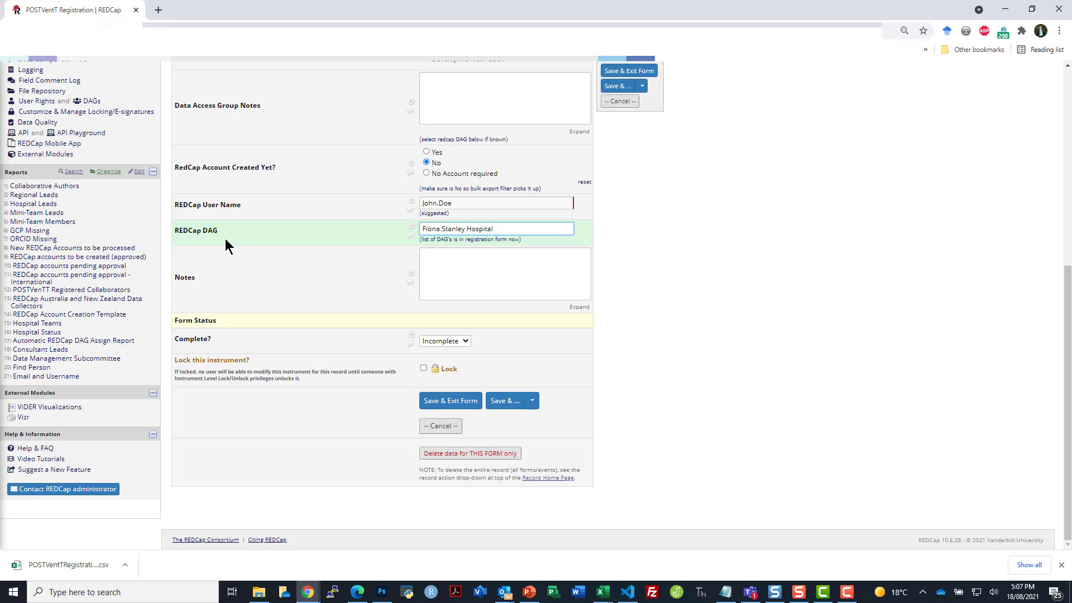
click(651, 249)
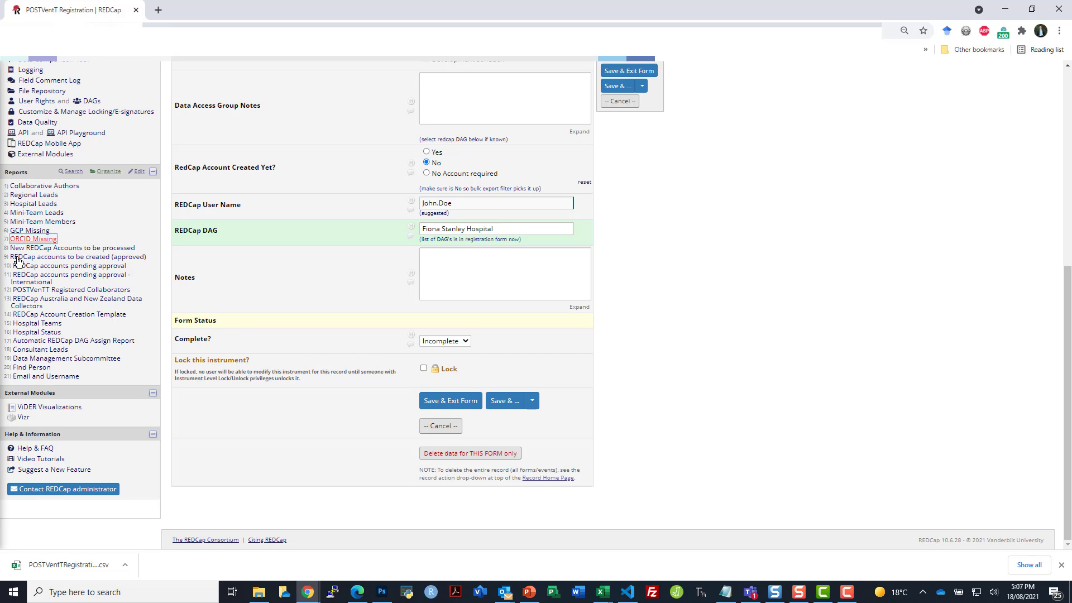
Open the REDCap Account Creation Template report and view its export format options, closing them without exporting
click(50, 315)
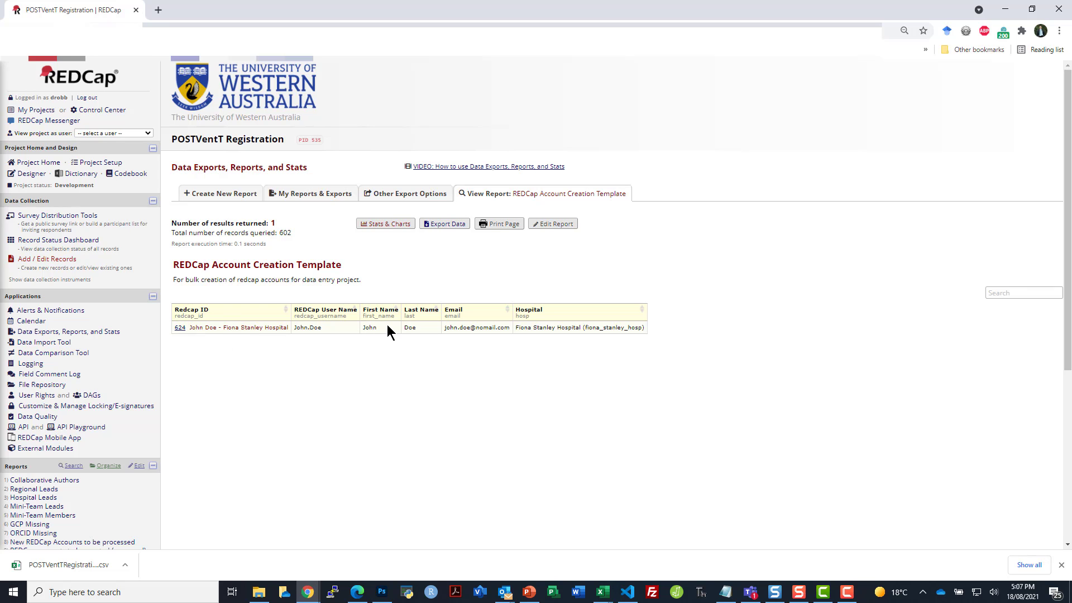
click(446, 226)
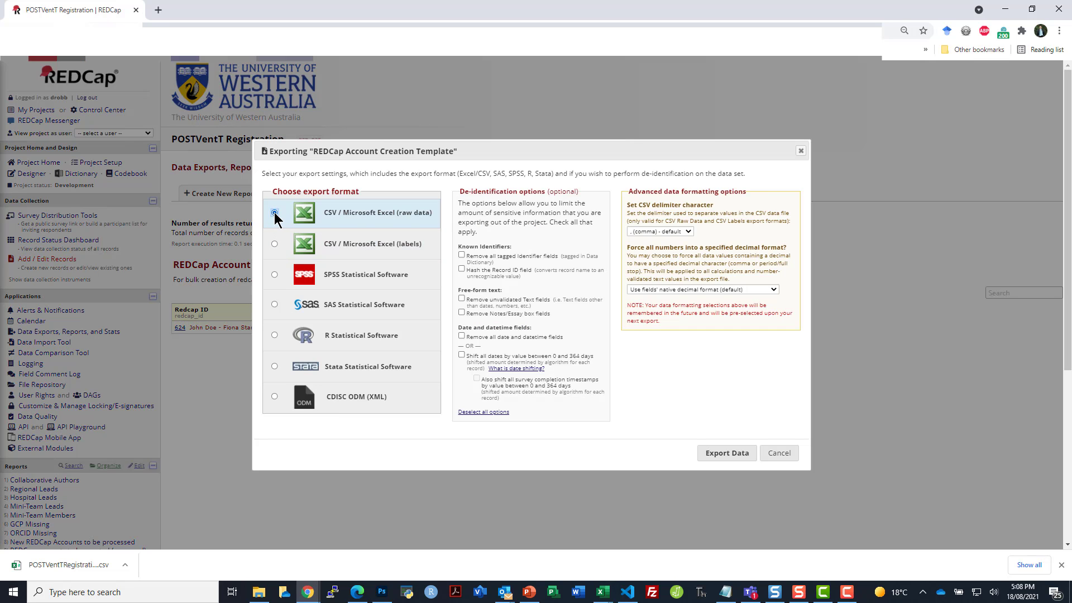
click(780, 454)
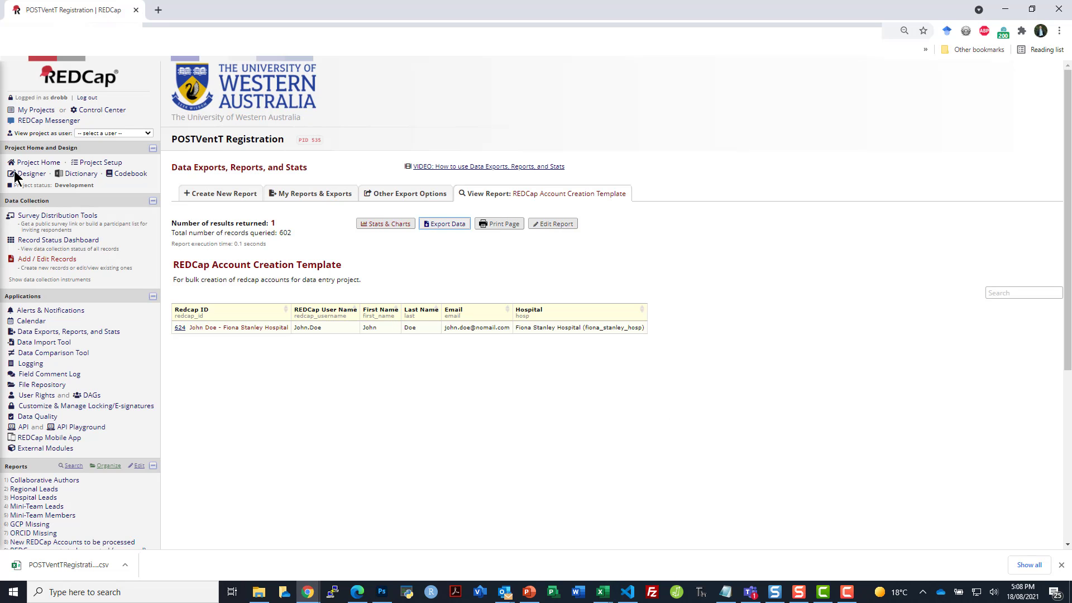
Open the POSTVenTT Data Collection project from the project list and view its home page
click(35, 122)
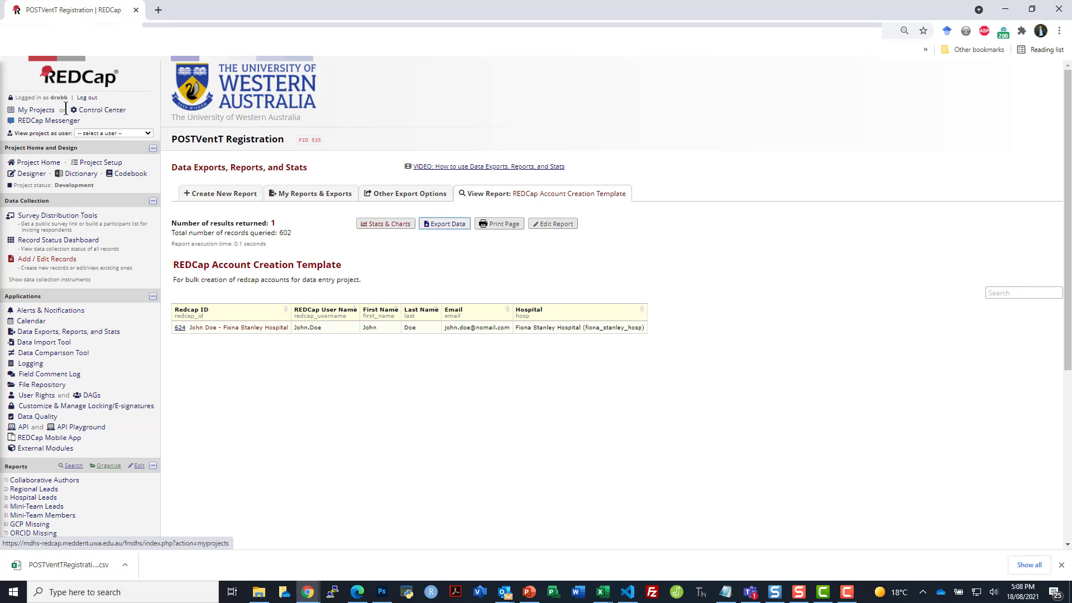
click(36, 110)
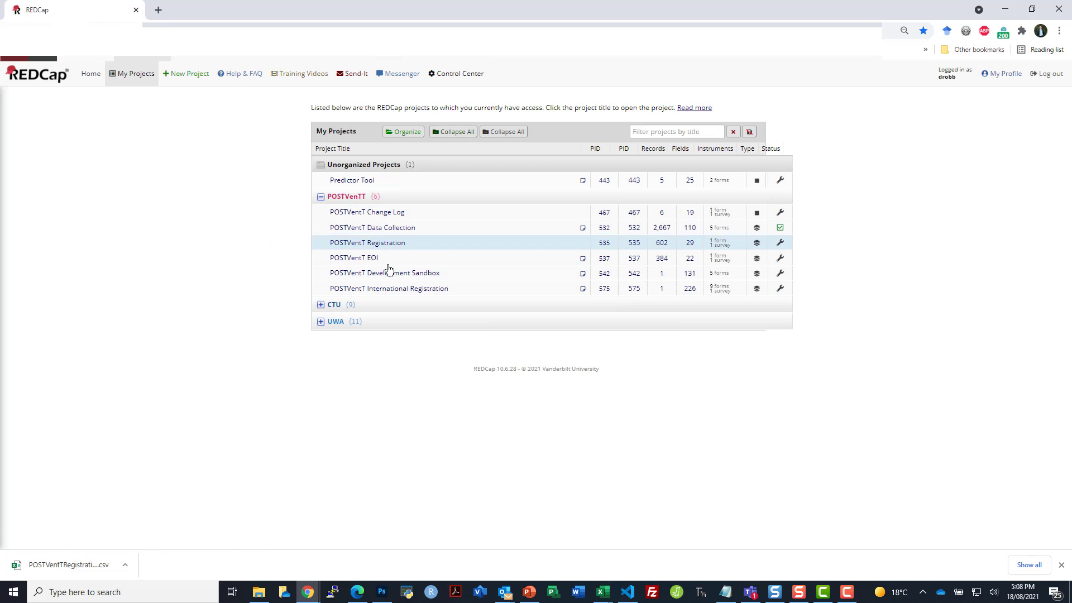
click(375, 230)
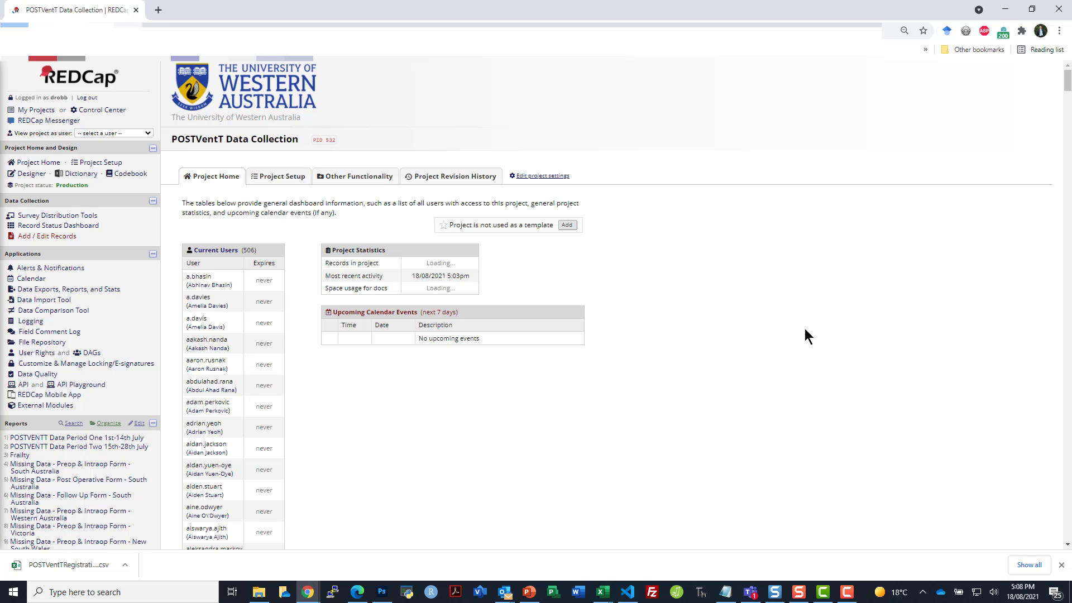
scroll(809, 330, down, 3)
scroll(809, 327, up, 3)
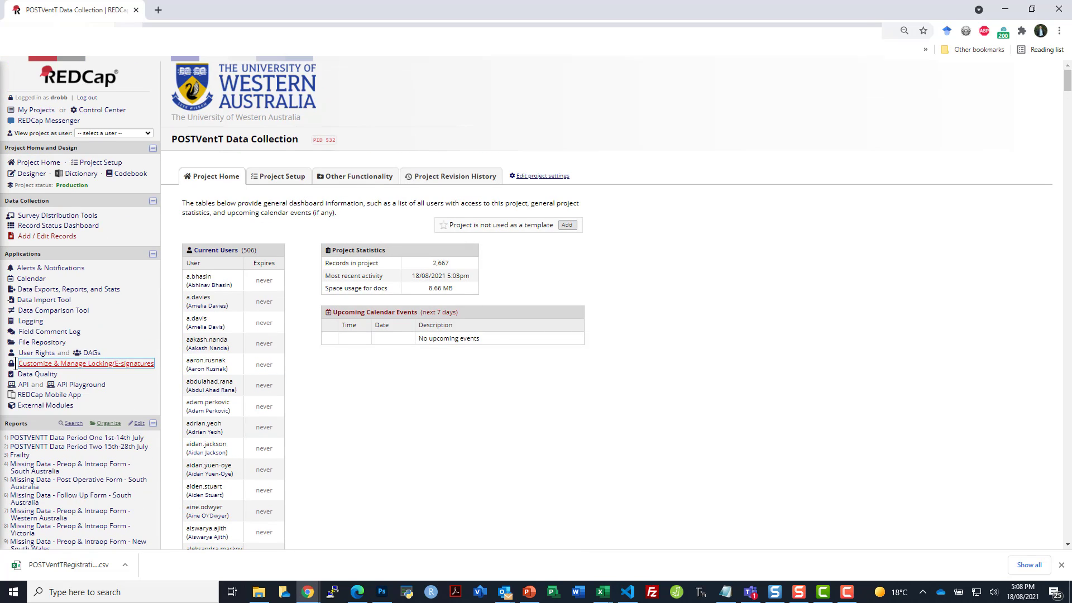
Open the project's User Rights page and examine the users assigned to a role with their data access groups
click(31, 354)
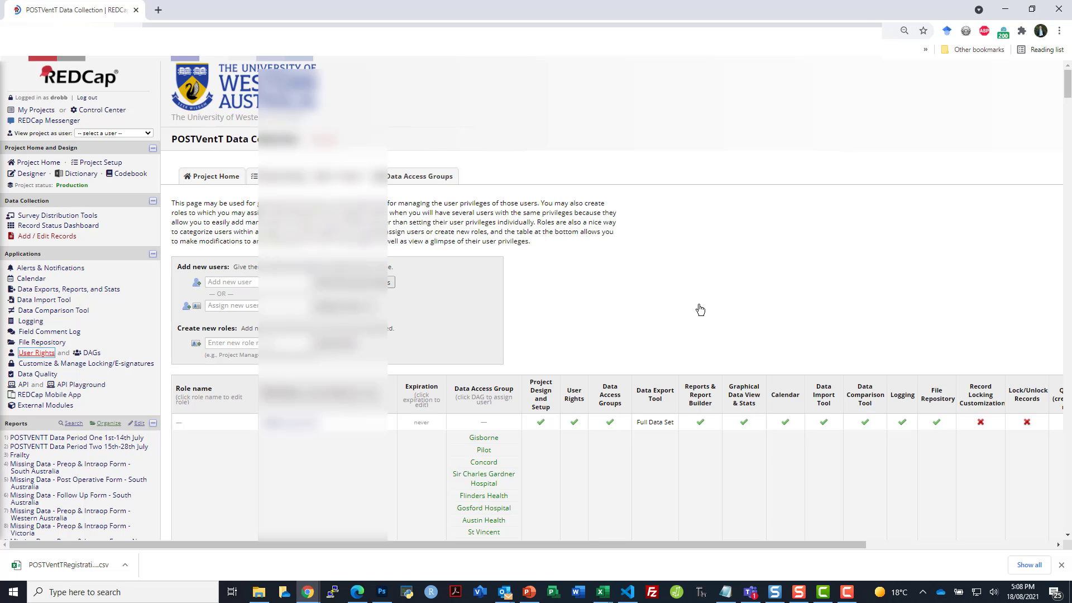
scroll(699, 306, down, 15)
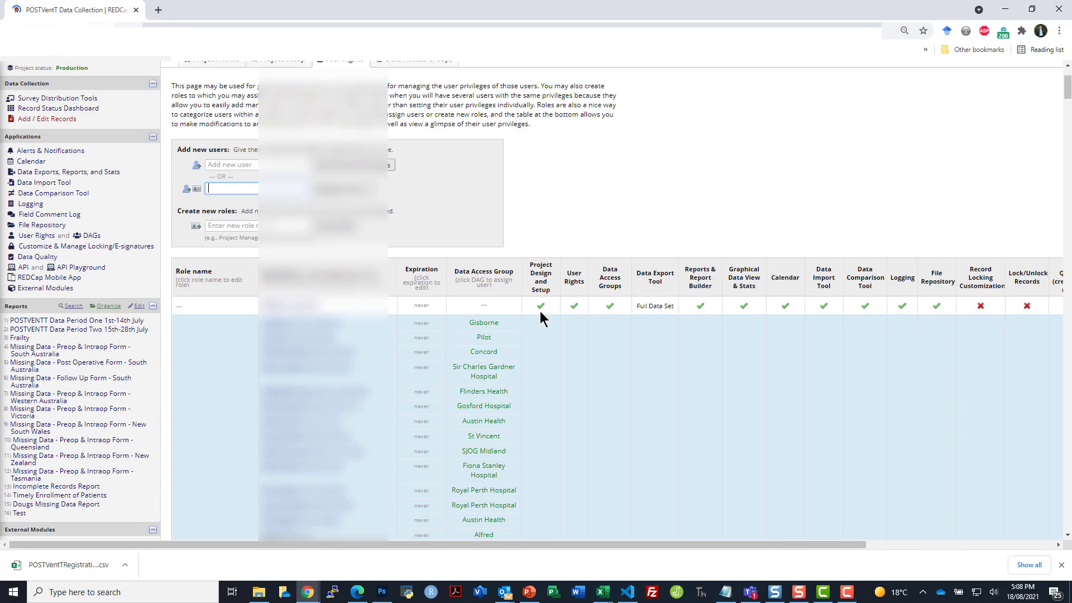
scroll(541, 311, down, 10)
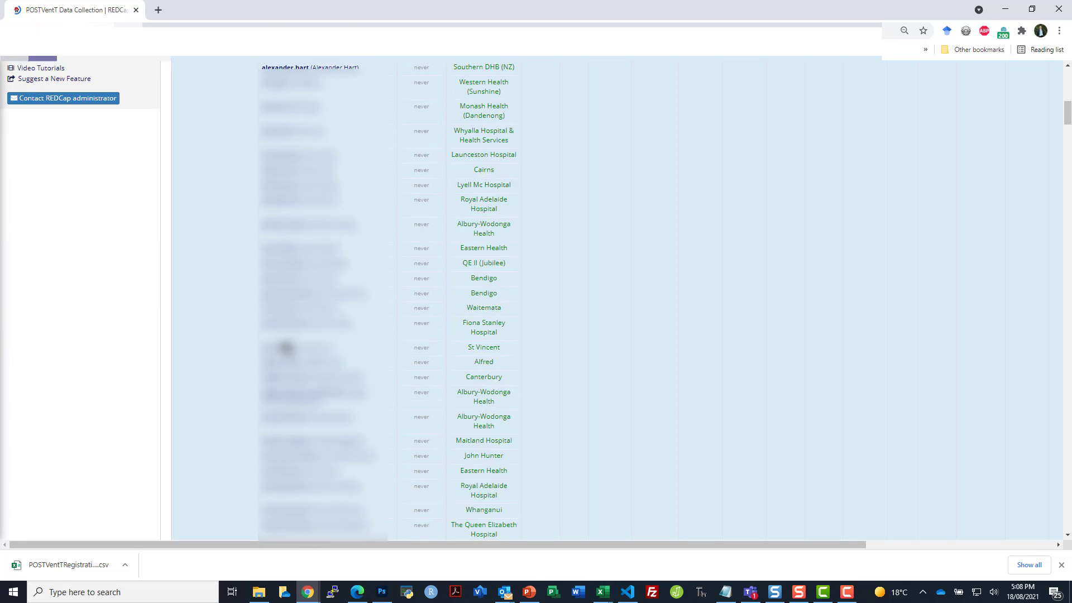
scroll(286, 348, down, 10)
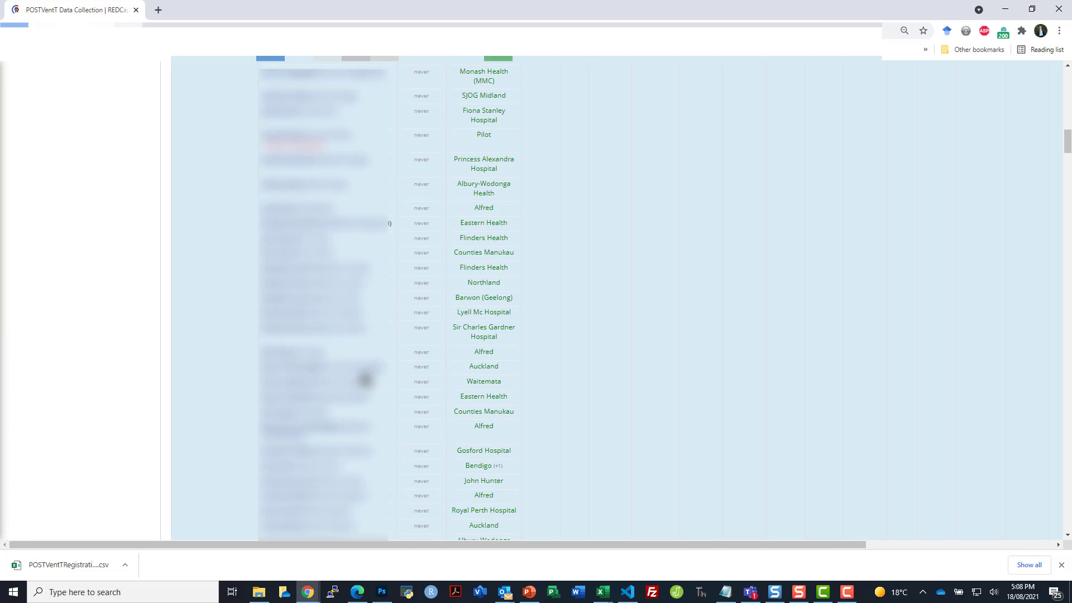
scroll(365, 380, down, 10)
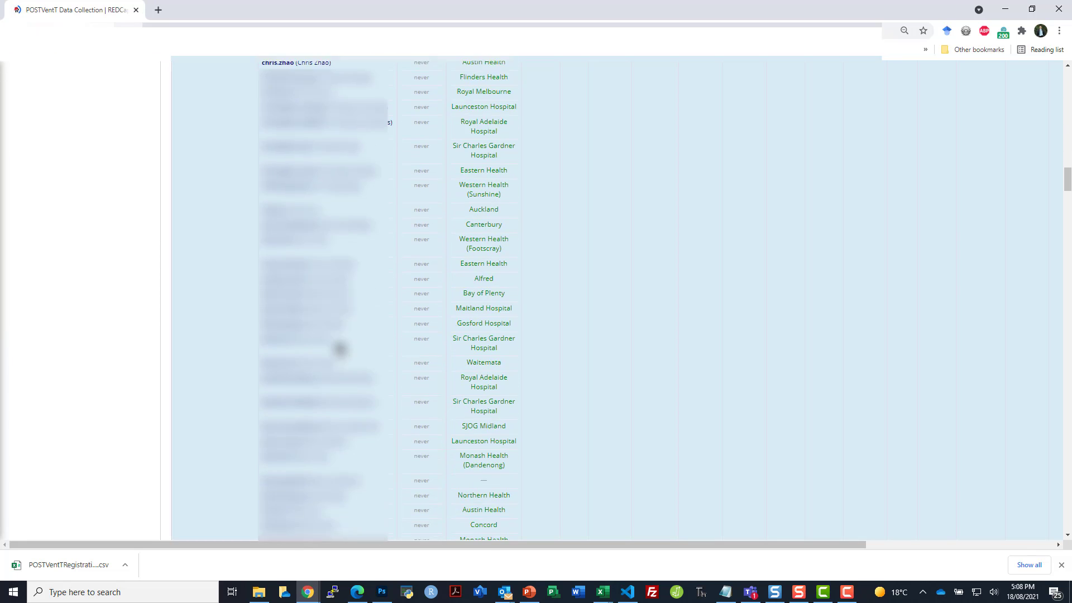
scroll(339, 349, down, 10)
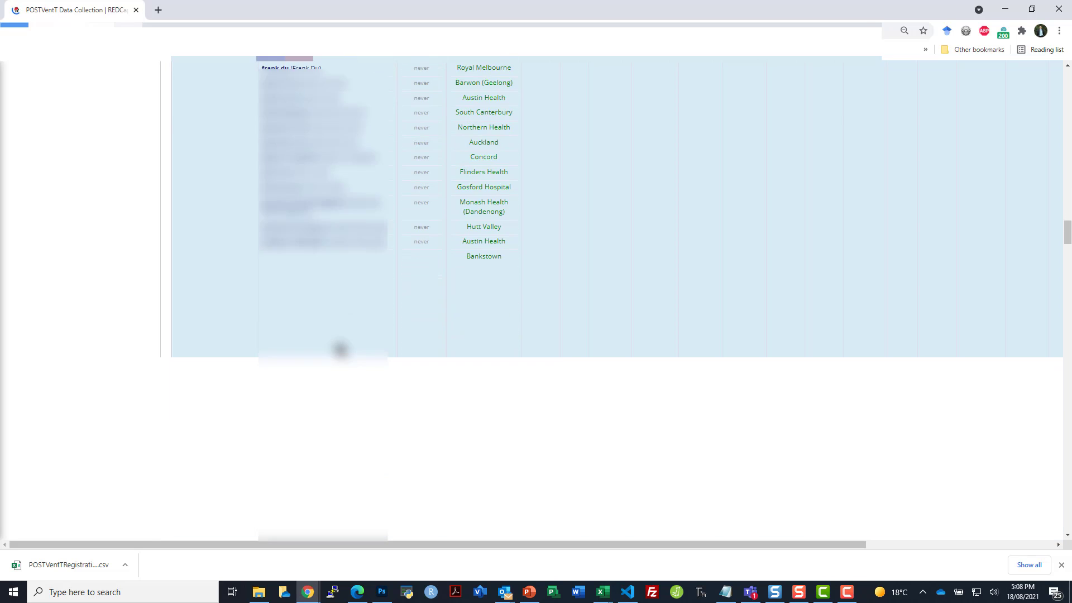
scroll(339, 349, up, 15)
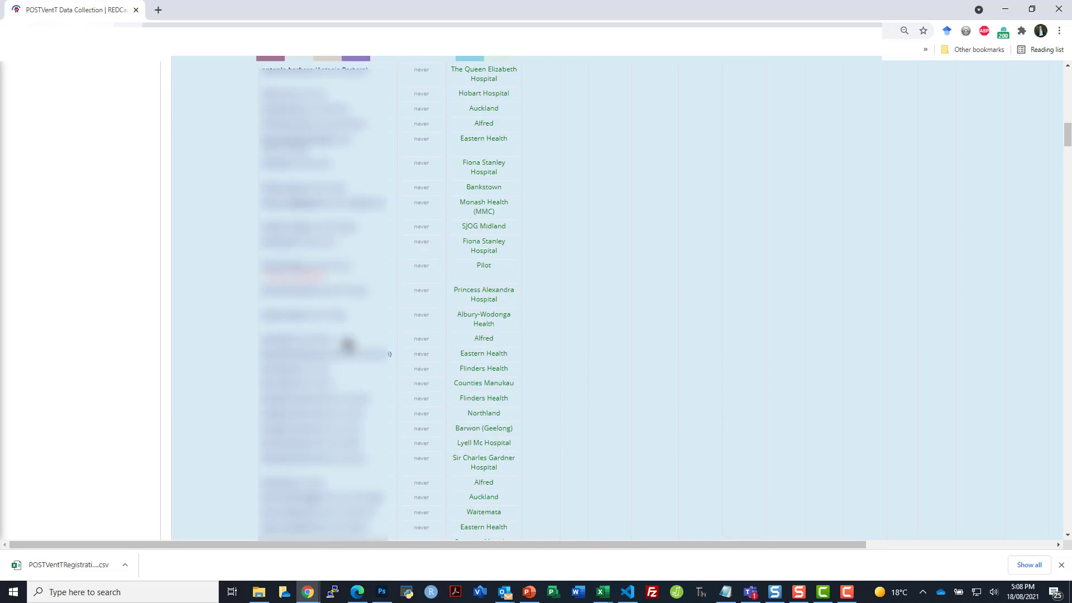
scroll(347, 344, up, 10)
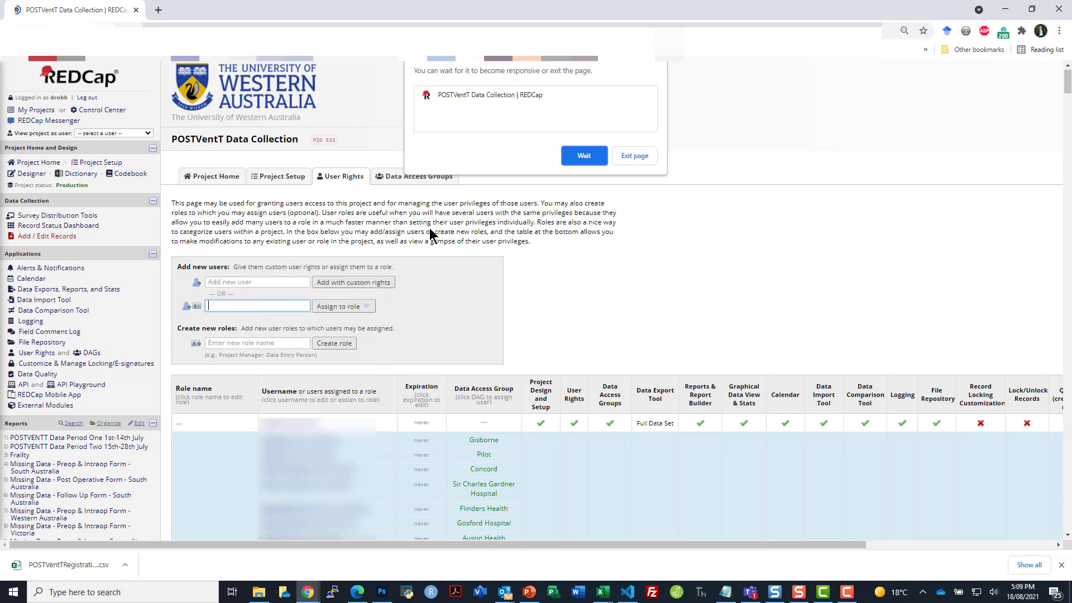
click(583, 154)
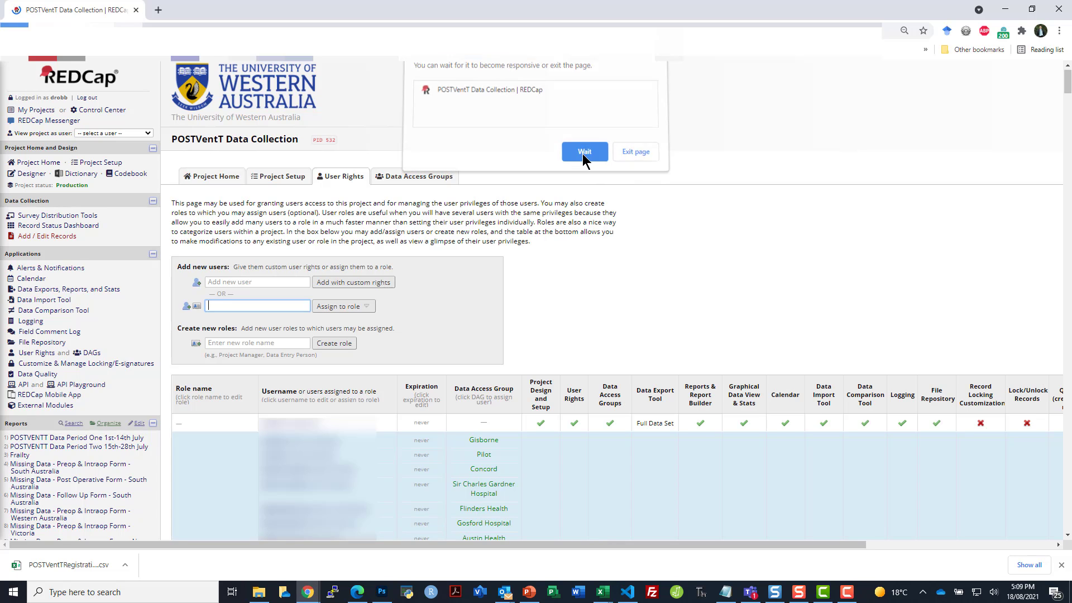
Open the Data Access Groups page and look through the hospital groups and the users assigned to them
click(406, 175)
click(407, 176)
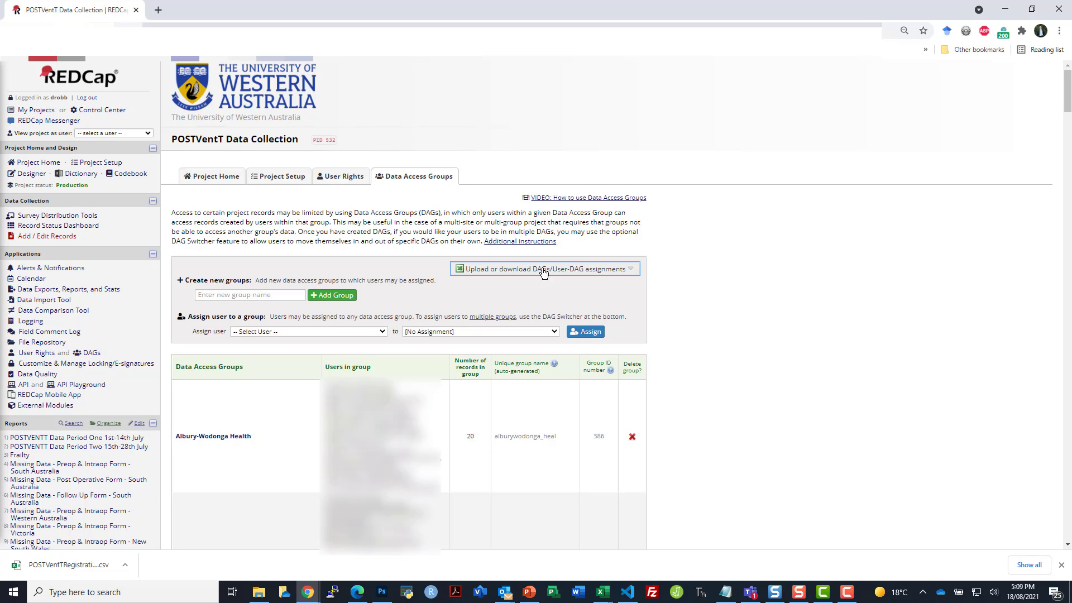
scroll(703, 316, down, 20)
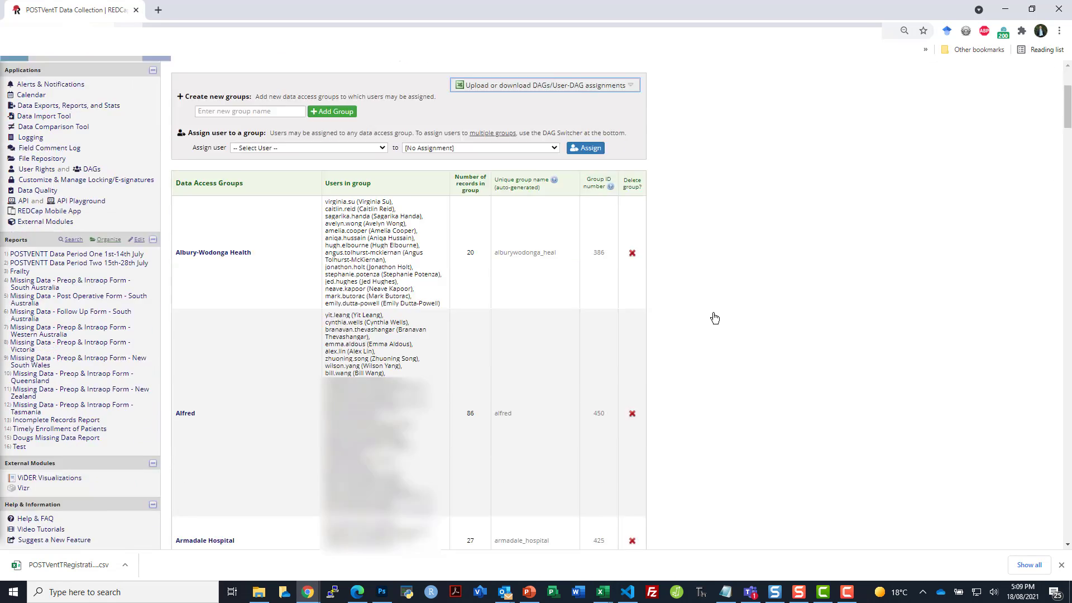
scroll(714, 318, up, 20)
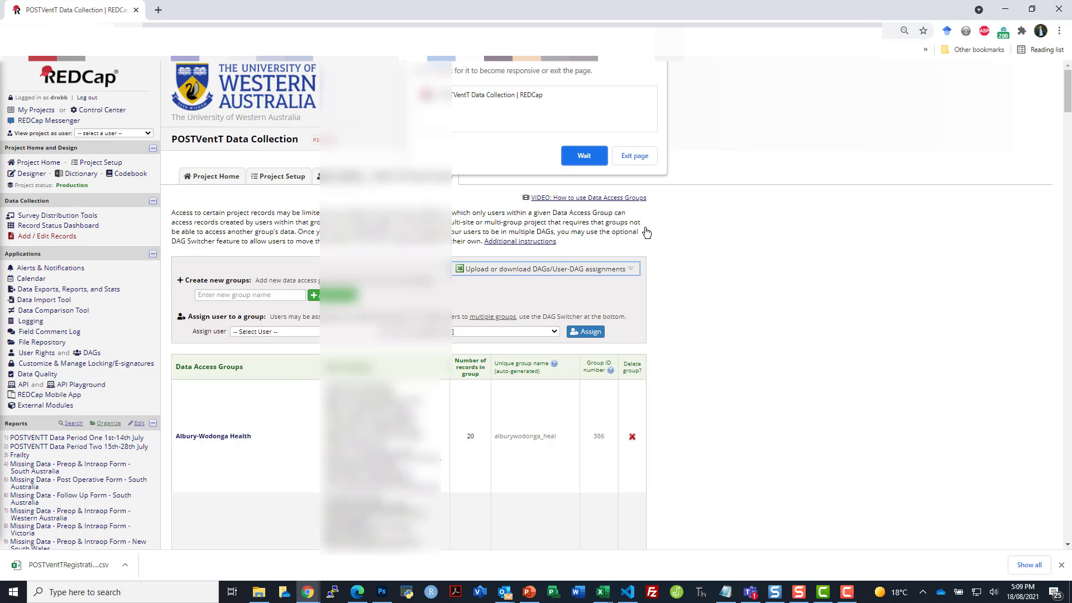
click(585, 157)
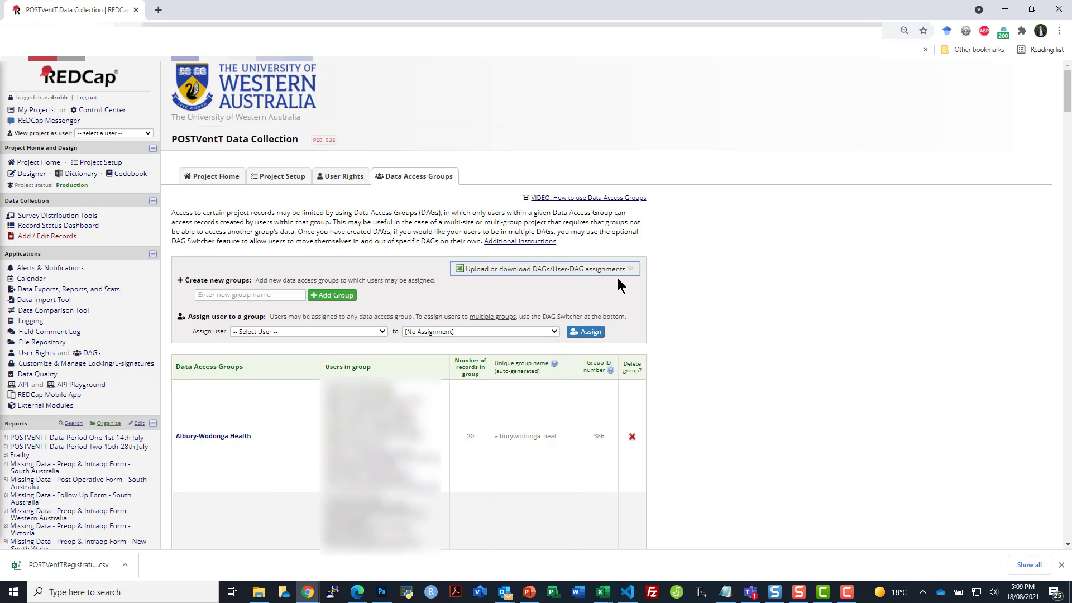
View the User-DAG assignments CSV upload dialog and its file selection, closing both without uploading a file
click(631, 270)
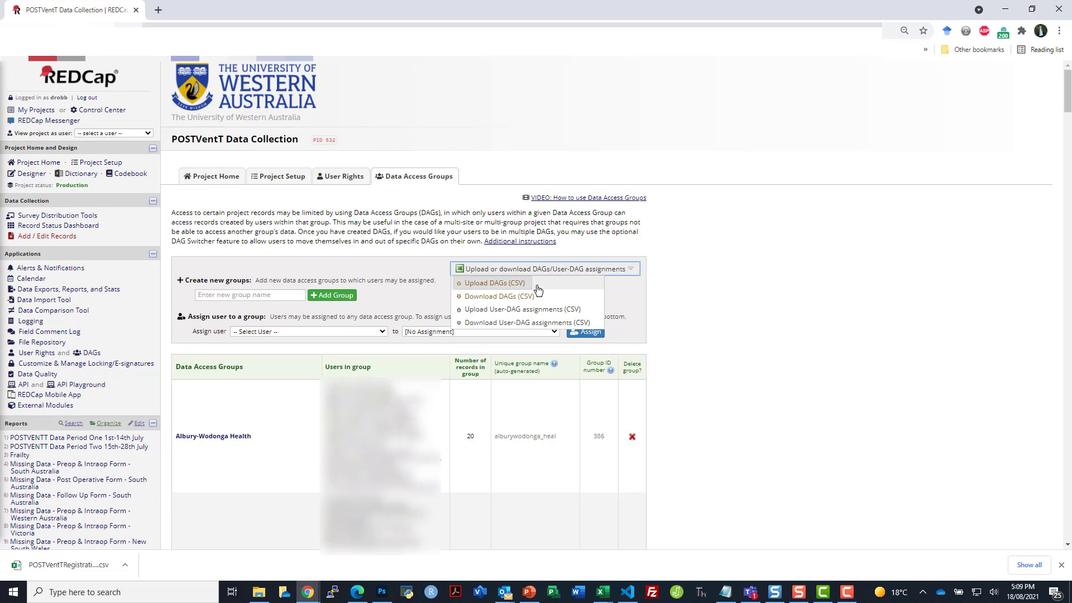
click(490, 314)
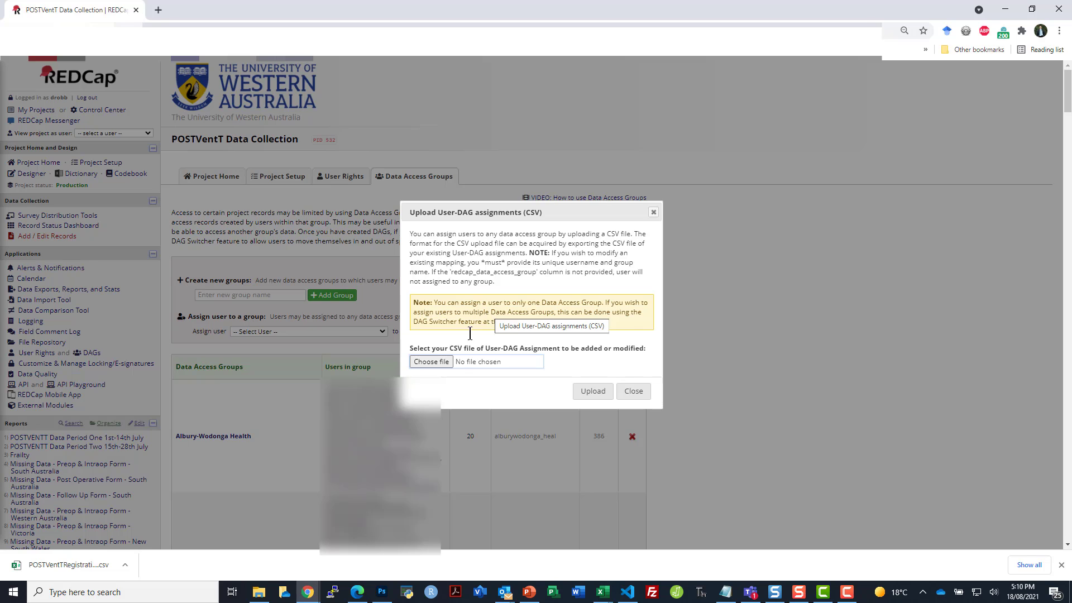
click(431, 361)
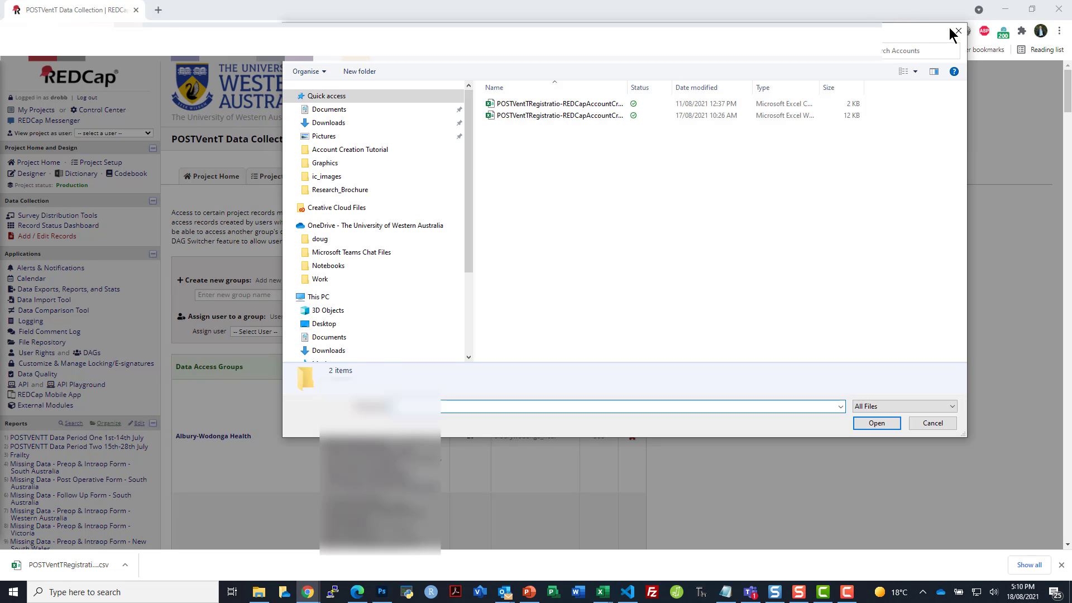
click(958, 31)
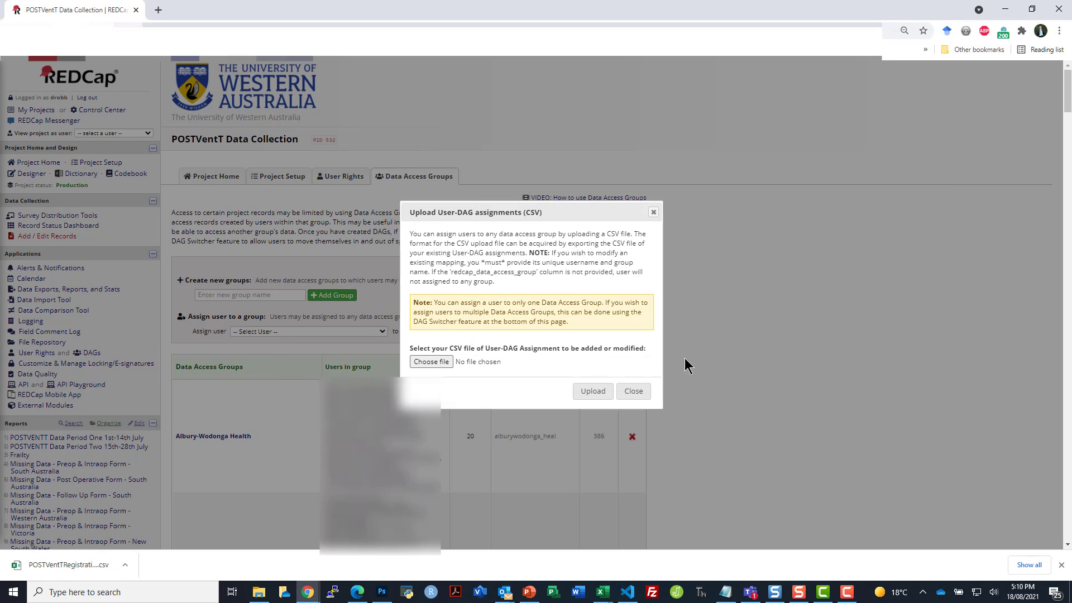
click(633, 391)
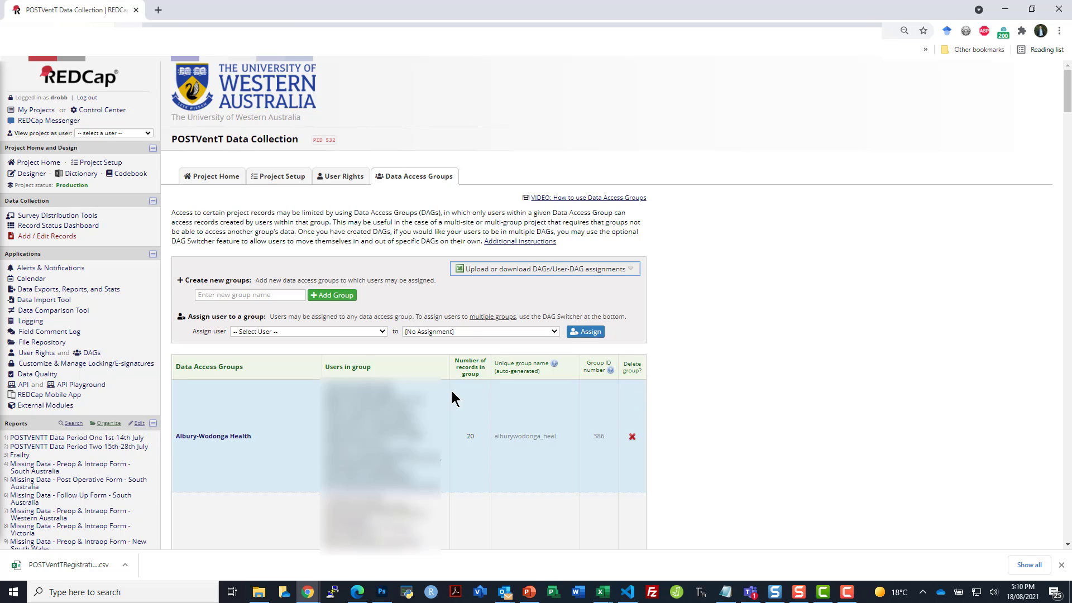